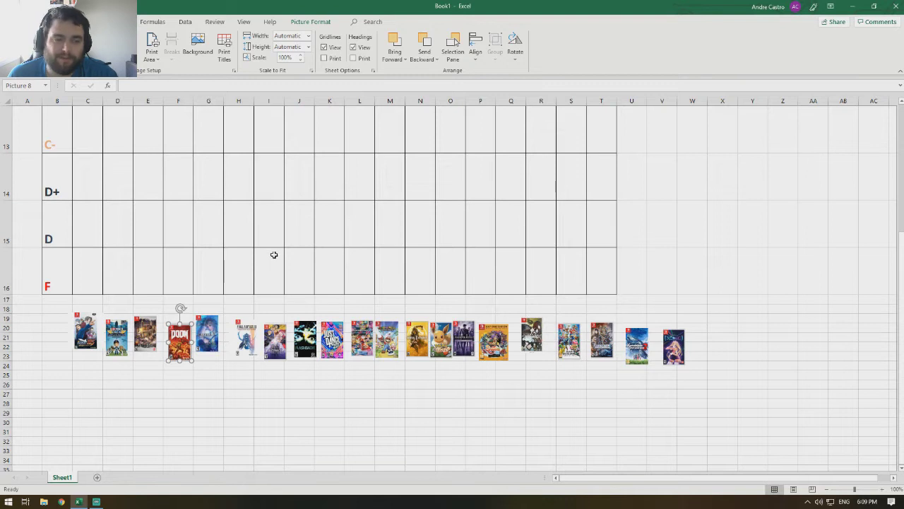
Go through the game covers below the tier grid one by one, from column C to column V.
{"action": "scroll", "coordinate": [273, 254], "scroll_direction": "down", "scroll_amount": 2}
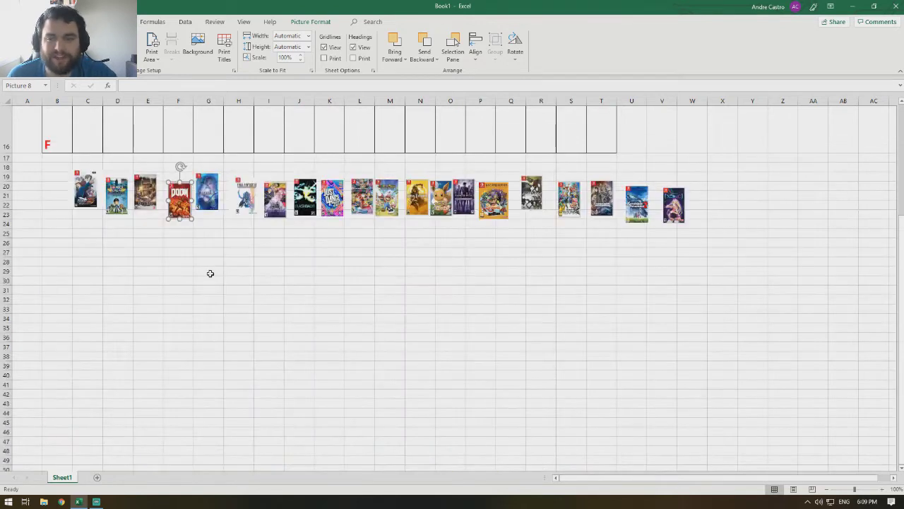
{"action": "scroll", "coordinate": [210, 273], "scroll_direction": "up", "scroll_amount": 2}
{"action": "scroll", "coordinate": [196, 248], "scroll_direction": "down", "scroll_amount": 1}
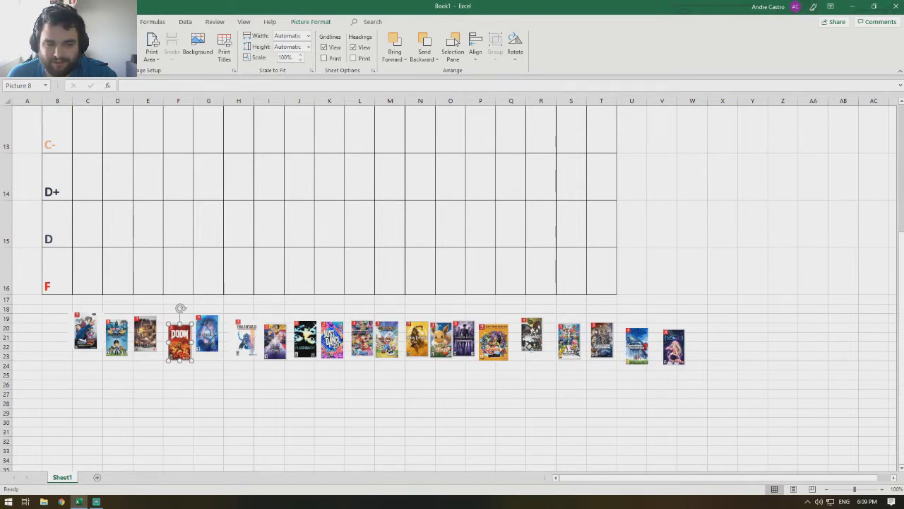
{"action": "left_click", "coordinate": [90, 339]}
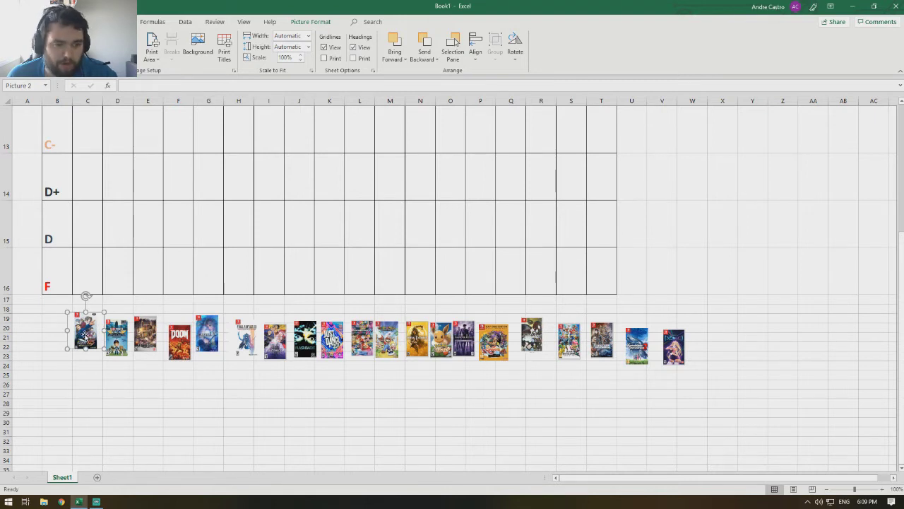
{"action": "left_click", "coordinate": [115, 331]}
{"action": "left_click", "coordinate": [141, 325]}
{"action": "left_click", "coordinate": [173, 339]}
{"action": "left_click", "coordinate": [205, 332]}
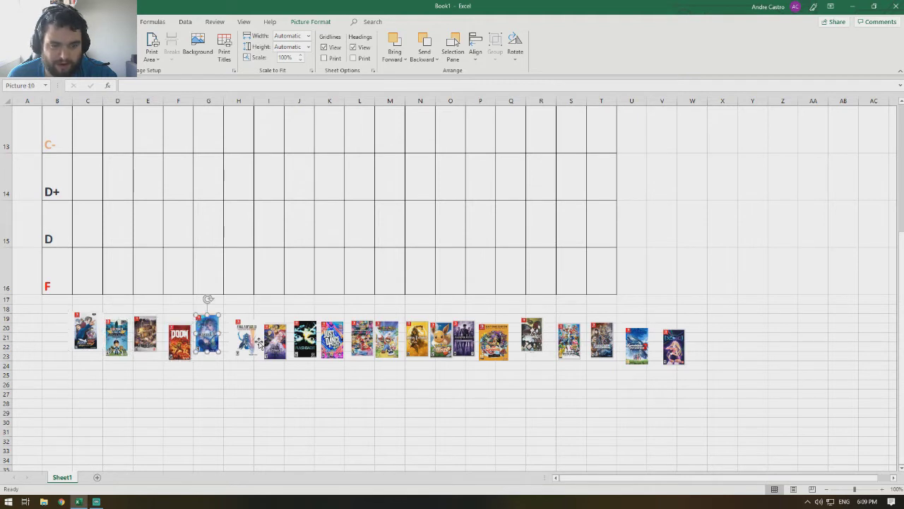
{"action": "left_click", "coordinate": [84, 340]}
{"action": "left_click", "coordinate": [204, 343]}
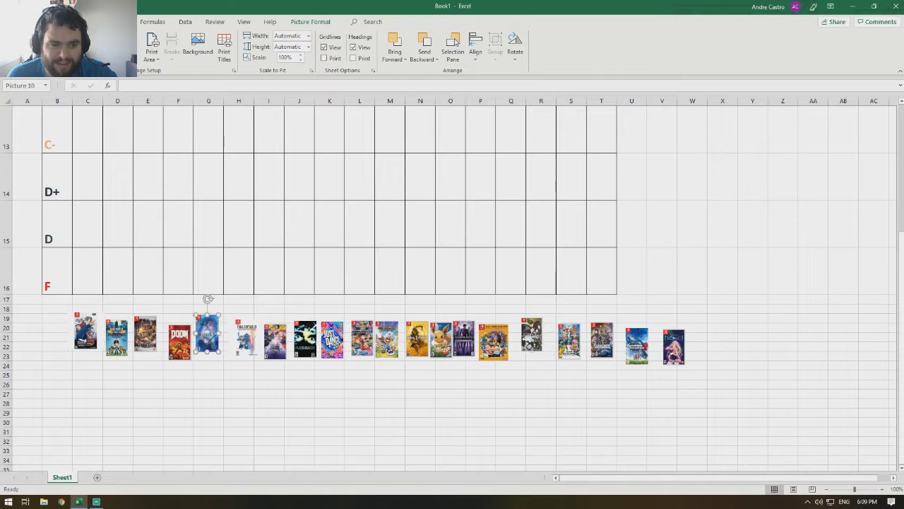
{"action": "left_click", "coordinate": [245, 339]}
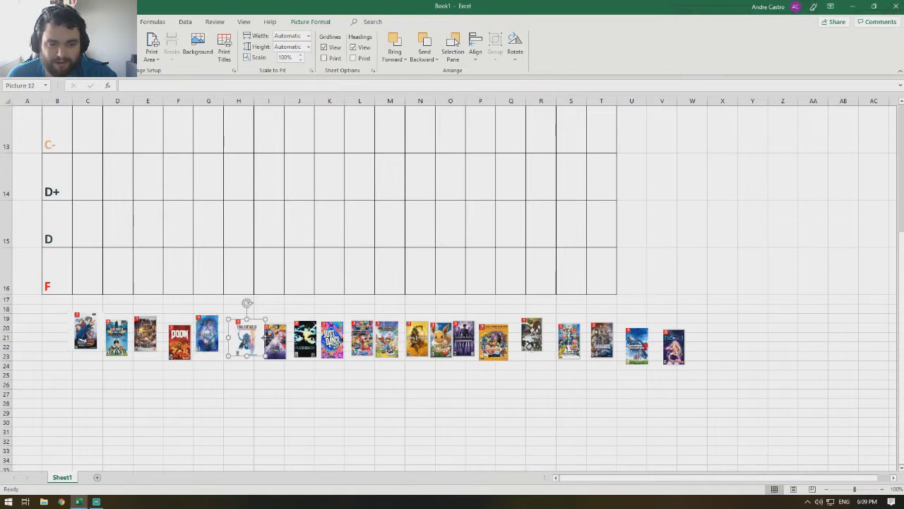
{"action": "left_click", "coordinate": [275, 341]}
{"action": "left_click", "coordinate": [305, 341]}
{"action": "left_click", "coordinate": [335, 339]}
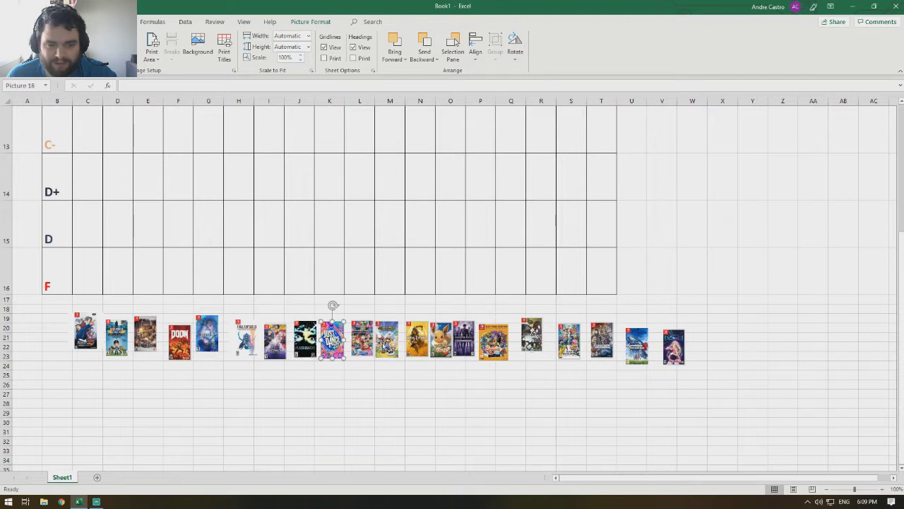
{"action": "left_click", "coordinate": [362, 339]}
{"action": "left_click", "coordinate": [388, 342]}
{"action": "left_click", "coordinate": [418, 340]}
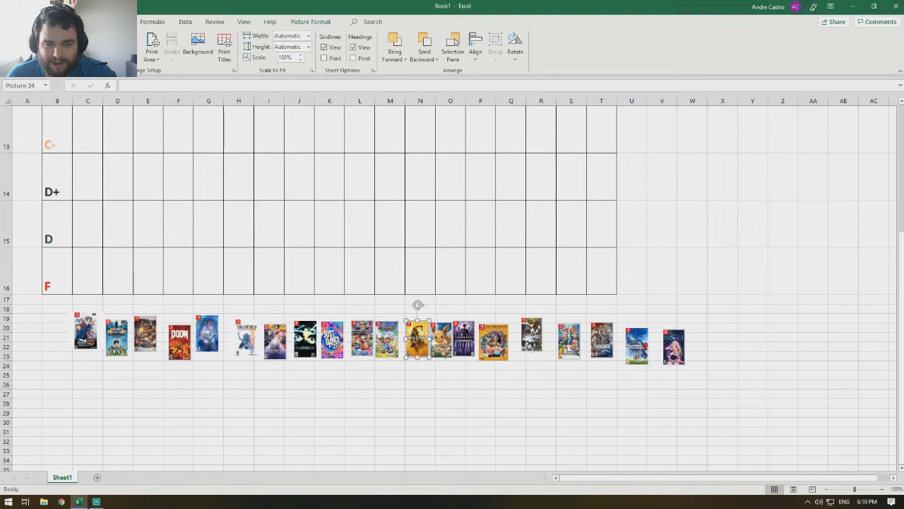
{"action": "left_click", "coordinate": [442, 344]}
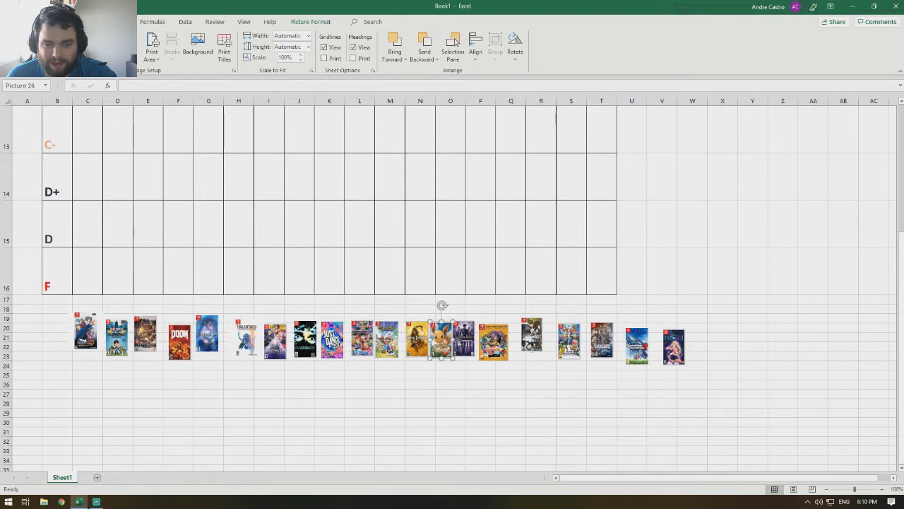
{"action": "left_click", "coordinate": [464, 340]}
{"action": "left_click", "coordinate": [497, 344]}
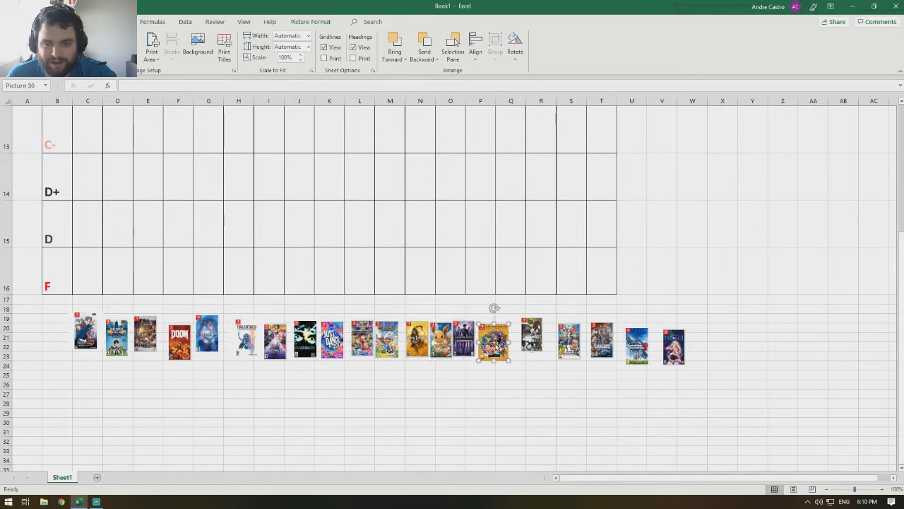
{"action": "left_click", "coordinate": [531, 340]}
{"action": "left_click", "coordinate": [570, 341]}
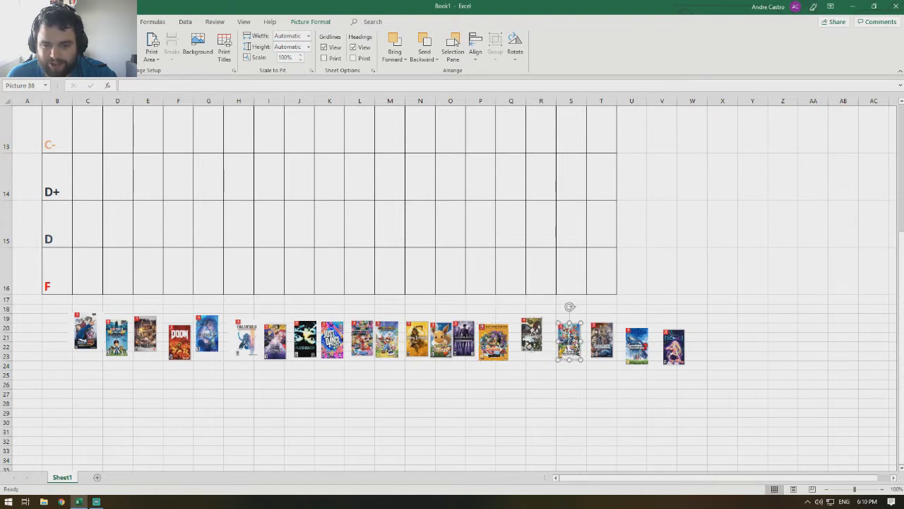
{"action": "left_click", "coordinate": [604, 338]}
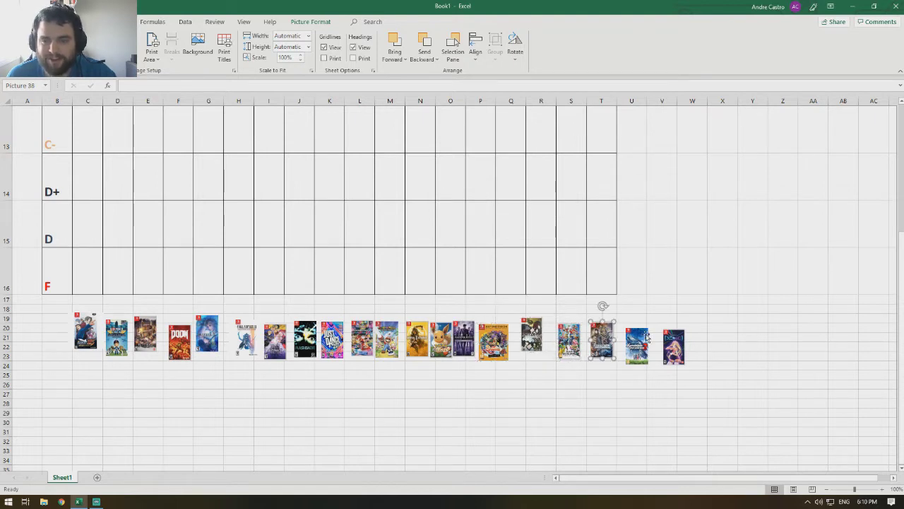
{"action": "left_click", "coordinate": [634, 341]}
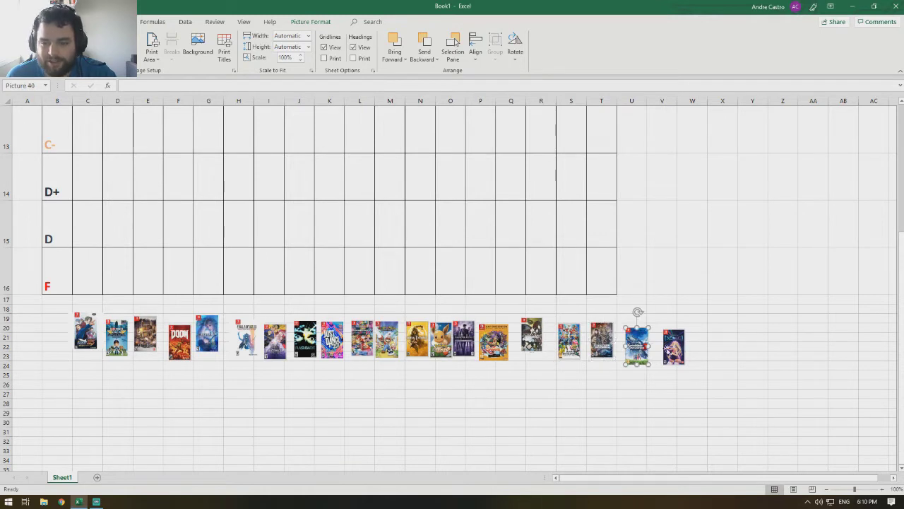
{"action": "left_click", "coordinate": [676, 333]}
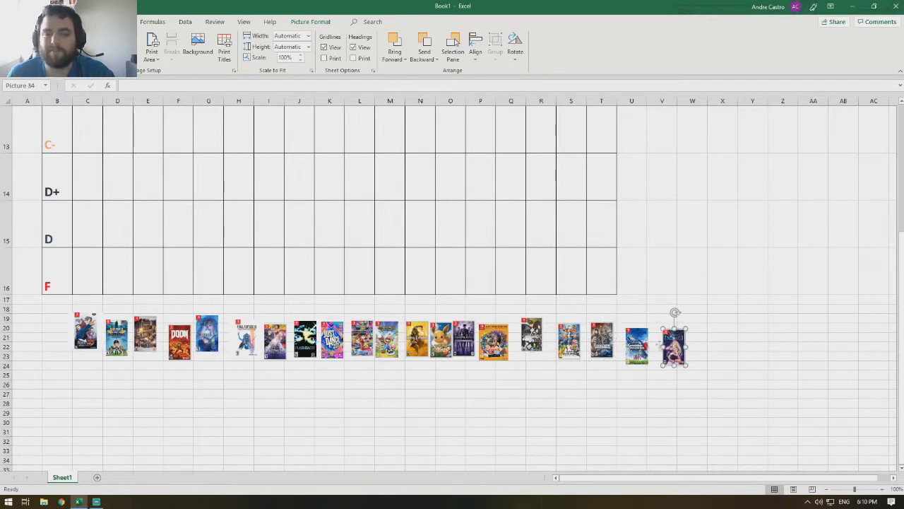
Move the first game cover from below the grid into cell C6 of the A tier and narrow it to fit the cell.
{"action": "scroll", "coordinate": [101, 301], "scroll_direction": "up", "scroll_amount": 2}
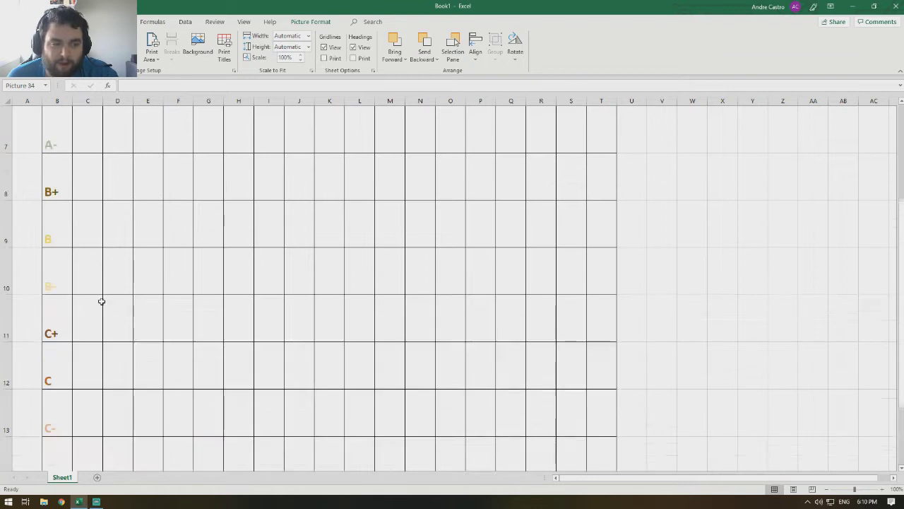
{"action": "scroll", "coordinate": [102, 301], "scroll_direction": "down", "scroll_amount": 3}
{"action": "scroll", "coordinate": [87, 234], "scroll_direction": "up", "scroll_amount": 1}
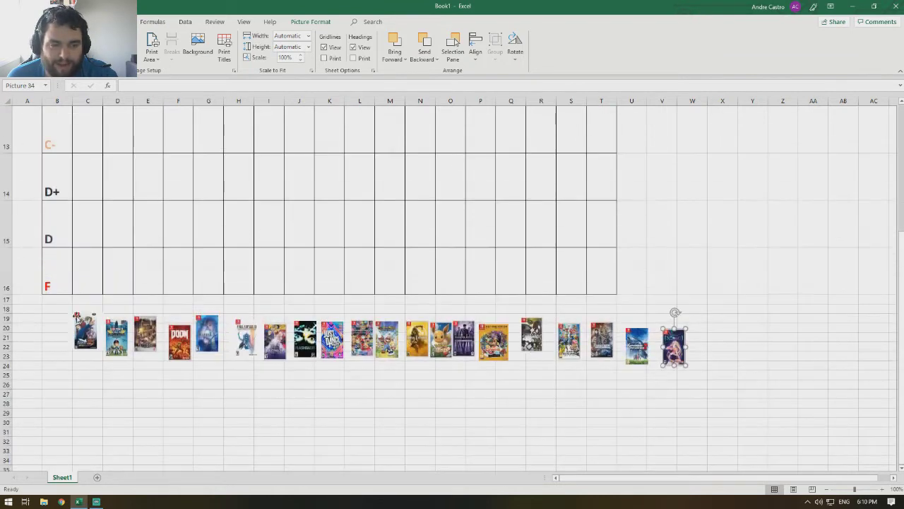
{"action": "scroll", "coordinate": [91, 396], "scroll_direction": "up", "scroll_amount": 1}
{"action": "scroll", "coordinate": [83, 353], "scroll_direction": "down", "scroll_amount": 1}
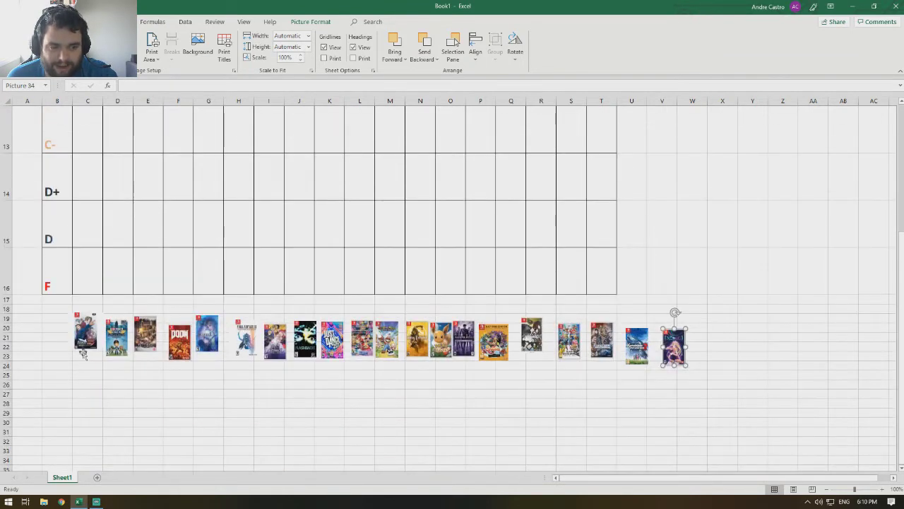
{"action": "left_click_drag", "start_coordinate": [83, 339], "coordinate": [89, 243]}
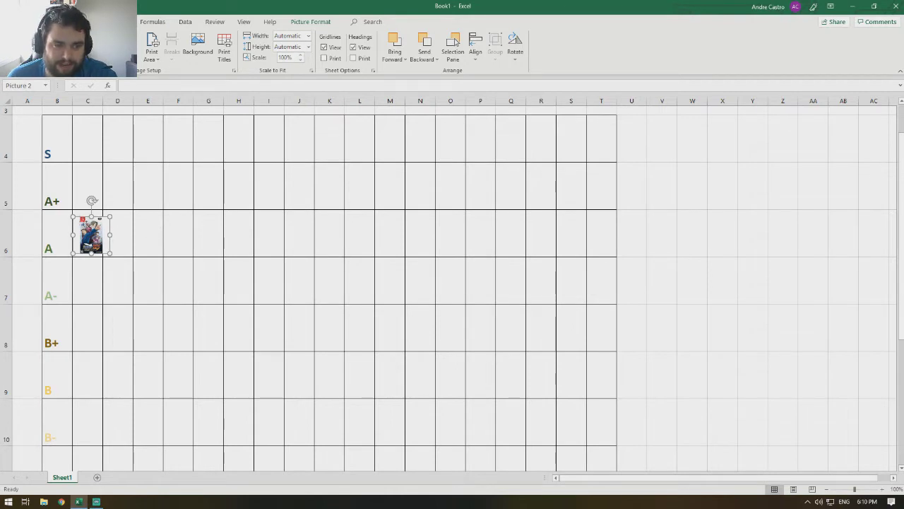
{"action": "left_click_drag", "start_coordinate": [107, 235], "coordinate": [96, 231]}
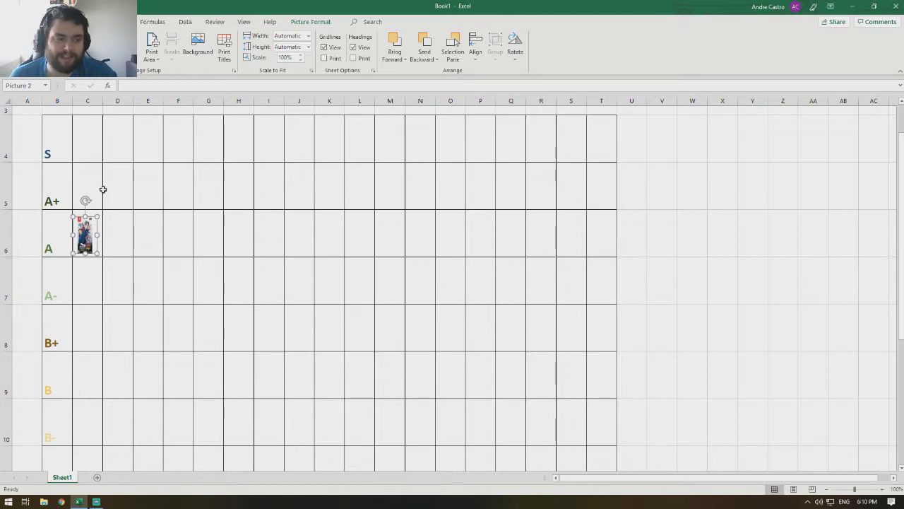
{"action": "left_click", "coordinate": [250, 323]}
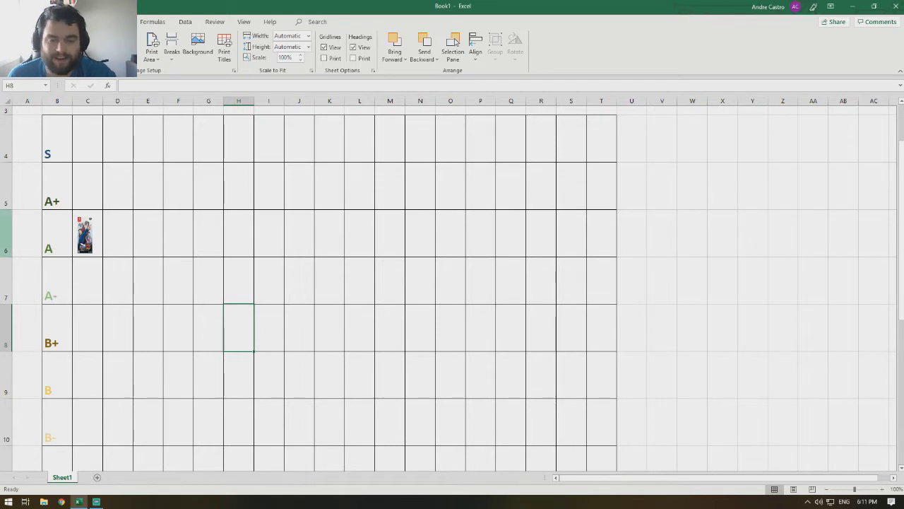
Move the game cover lying below the grid in column D into cell C9 of the B tier.
{"action": "scroll", "coordinate": [170, 303], "scroll_direction": "down", "scroll_amount": 1}
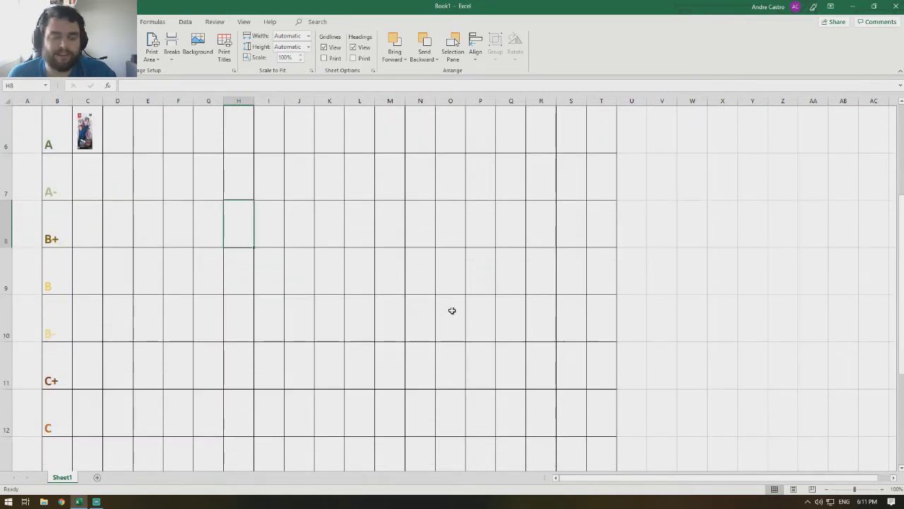
{"action": "scroll", "coordinate": [378, 326], "scroll_direction": "up", "scroll_amount": 2}
{"action": "scroll", "coordinate": [368, 322], "scroll_direction": "down", "scroll_amount": 5}
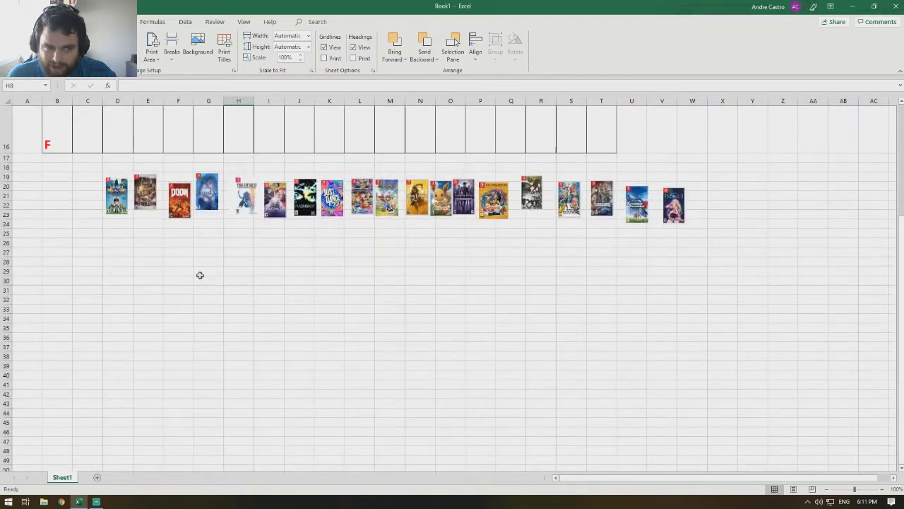
{"action": "scroll", "coordinate": [200, 275], "scroll_direction": "up", "scroll_amount": 1}
{"action": "left_click", "coordinate": [108, 341]}
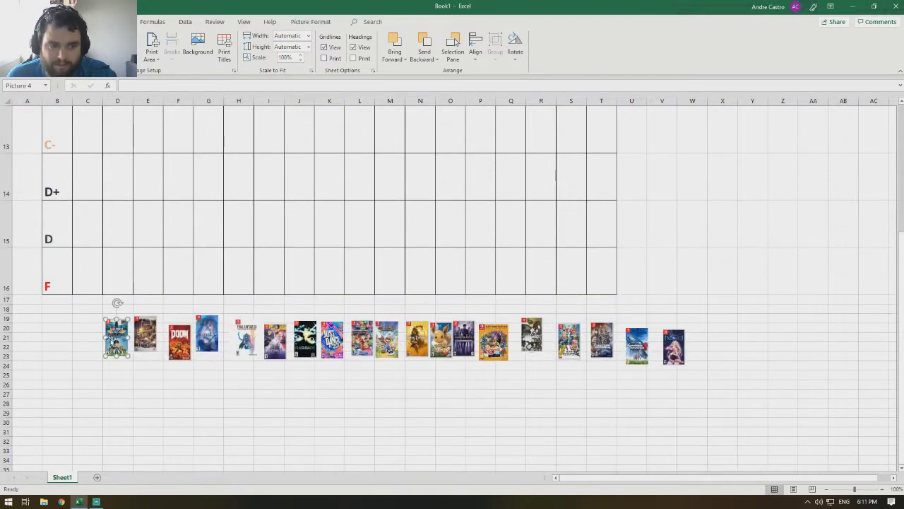
{"action": "left_click_drag", "start_coordinate": [119, 337], "coordinate": [85, 271]}
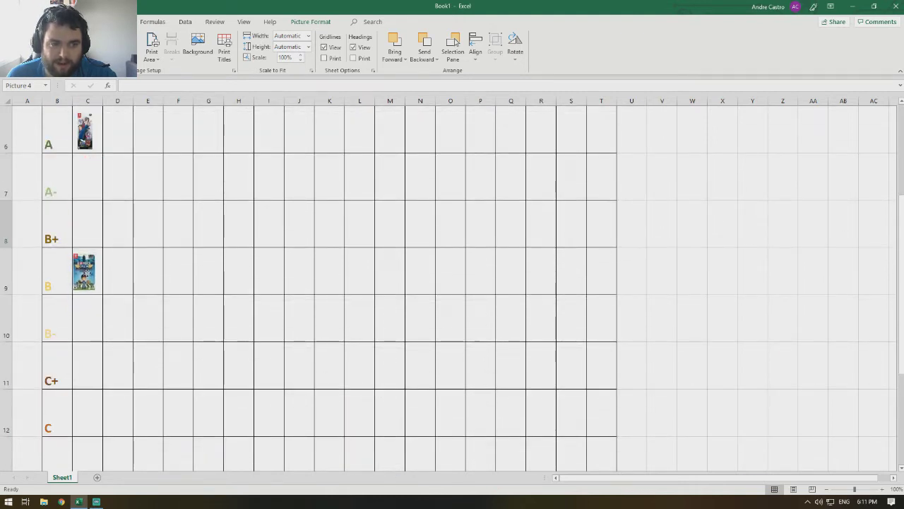
{"action": "left_click", "coordinate": [134, 260]}
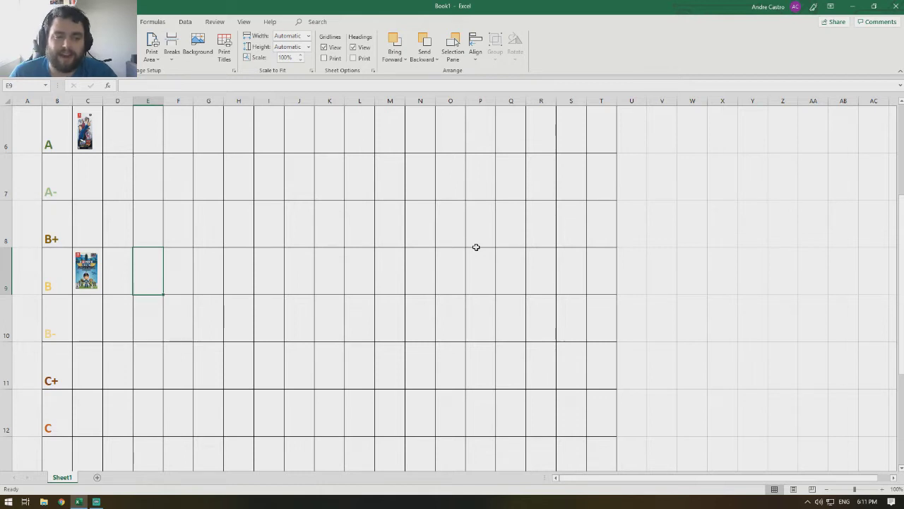
Move the game cover lying below the grid in column E into cell C5 of the A+ tier.
{"action": "scroll", "coordinate": [586, 319], "scroll_direction": "down", "scroll_amount": 1}
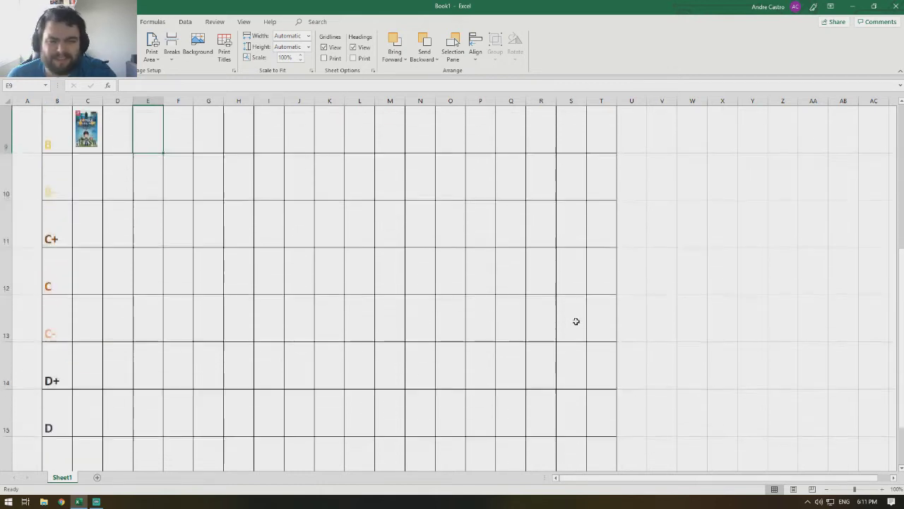
{"action": "scroll", "coordinate": [576, 321], "scroll_direction": "down", "scroll_amount": 1}
{"action": "scroll", "coordinate": [526, 366], "scroll_direction": "up", "scroll_amount": 4}
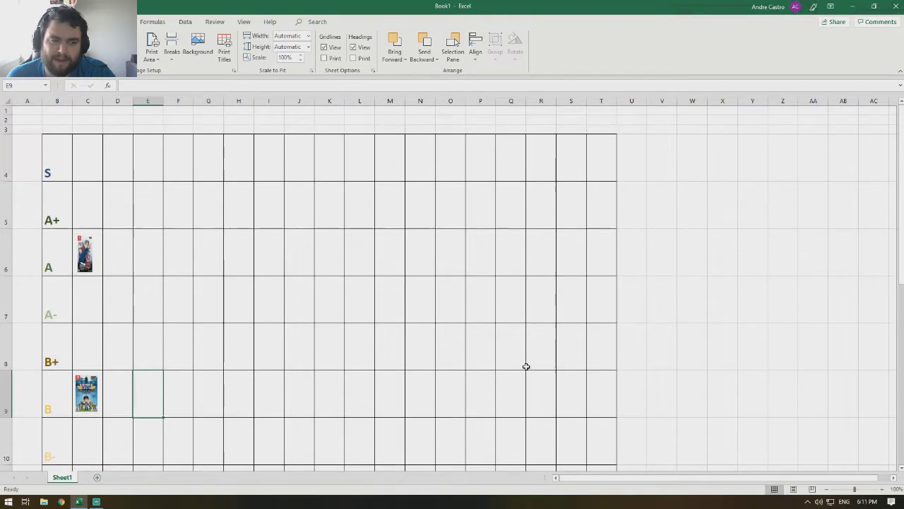
{"action": "scroll", "coordinate": [526, 366], "scroll_direction": "down", "scroll_amount": 2}
{"action": "scroll", "coordinate": [527, 366], "scroll_direction": "up", "scroll_amount": 1}
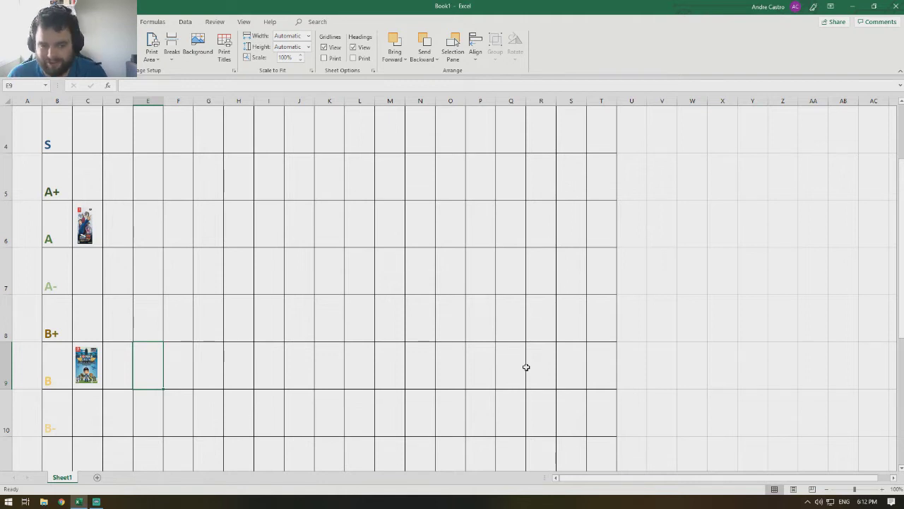
{"action": "scroll", "coordinate": [526, 367], "scroll_direction": "down", "scroll_amount": 2}
{"action": "scroll", "coordinate": [526, 367], "scroll_direction": "up", "scroll_amount": 3}
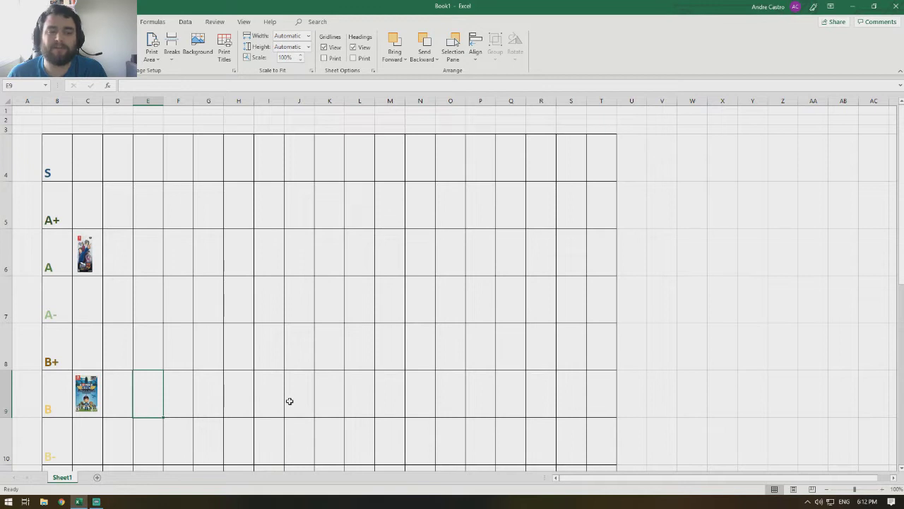
{"action": "scroll", "coordinate": [290, 401], "scroll_direction": "down", "scroll_amount": 5}
{"action": "scroll", "coordinate": [253, 400], "scroll_direction": "up", "scroll_amount": 3}
{"action": "scroll", "coordinate": [256, 381], "scroll_direction": "down", "scroll_amount": 1}
{"action": "left_click_drag", "start_coordinate": [133, 345], "coordinate": [87, 196]}
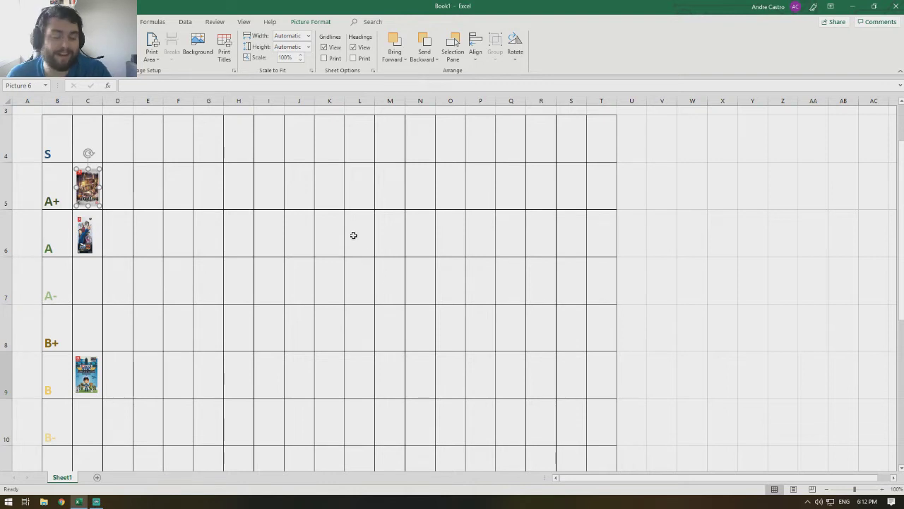
{"action": "left_click", "coordinate": [151, 276]}
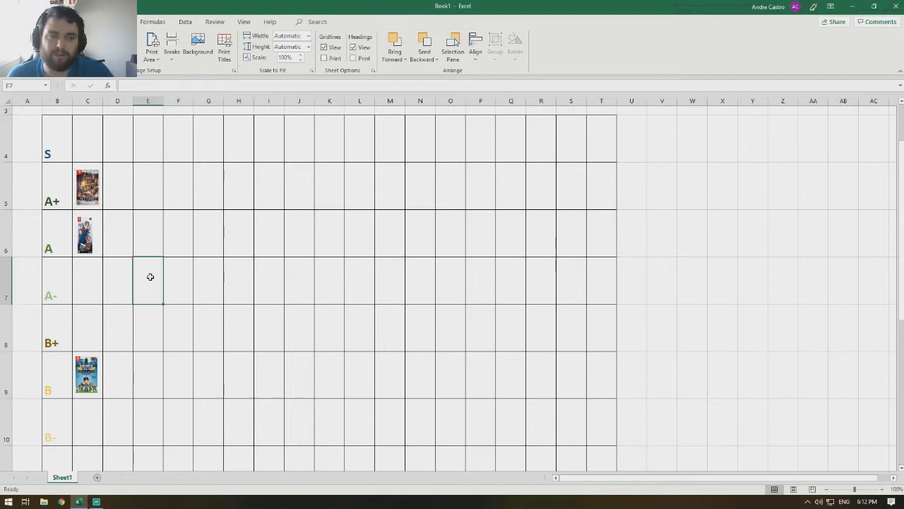
{"action": "scroll", "coordinate": [150, 276], "scroll_direction": "down", "scroll_amount": 4}
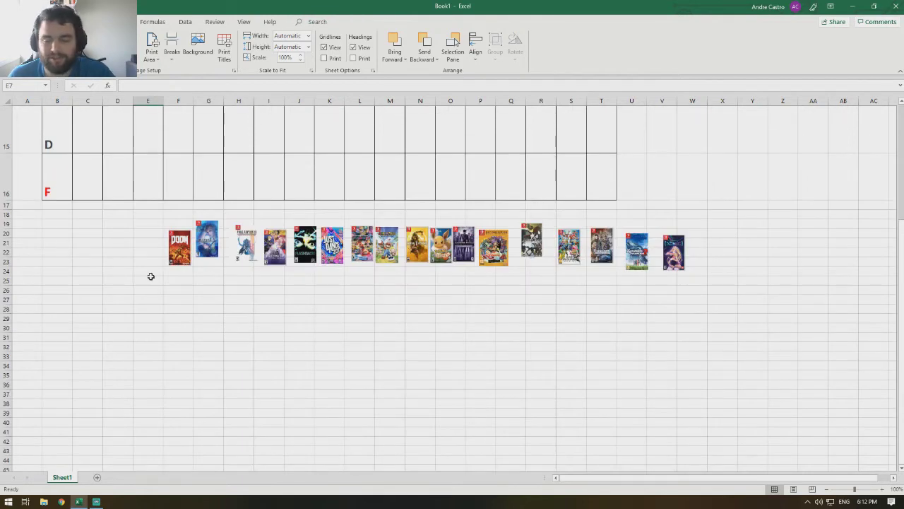
{"action": "scroll", "coordinate": [151, 277], "scroll_direction": "up", "scroll_amount": 1}
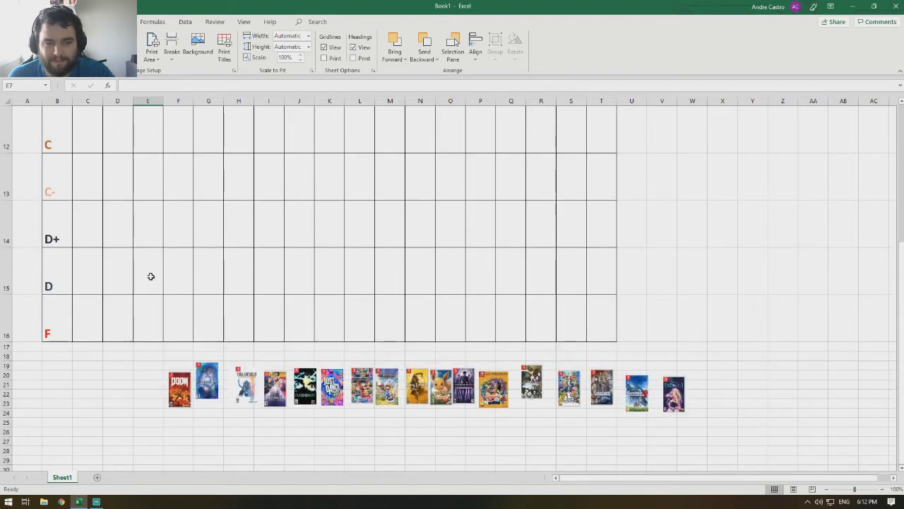
{"action": "scroll", "coordinate": [151, 276], "scroll_direction": "up", "scroll_amount": 4}
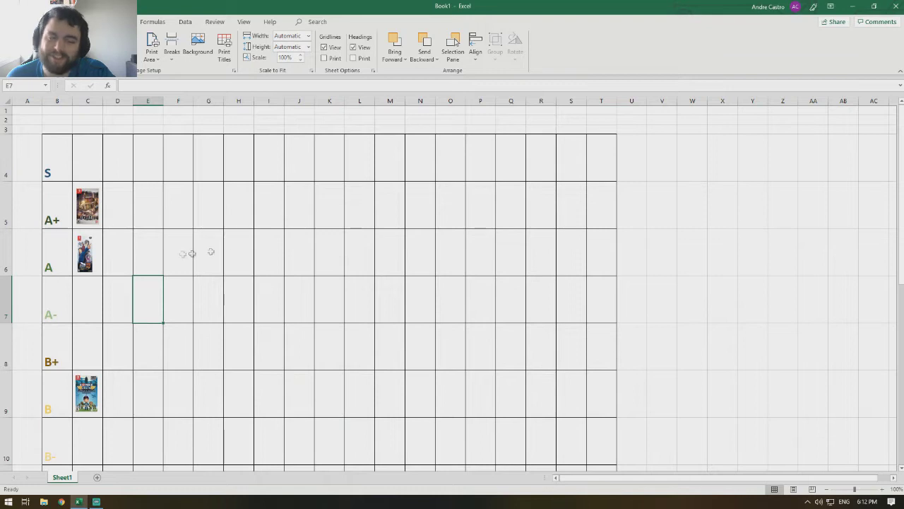
{"action": "scroll", "coordinate": [224, 245], "scroll_direction": "down", "scroll_amount": 3}
{"action": "scroll", "coordinate": [223, 246], "scroll_direction": "down", "scroll_amount": 2}
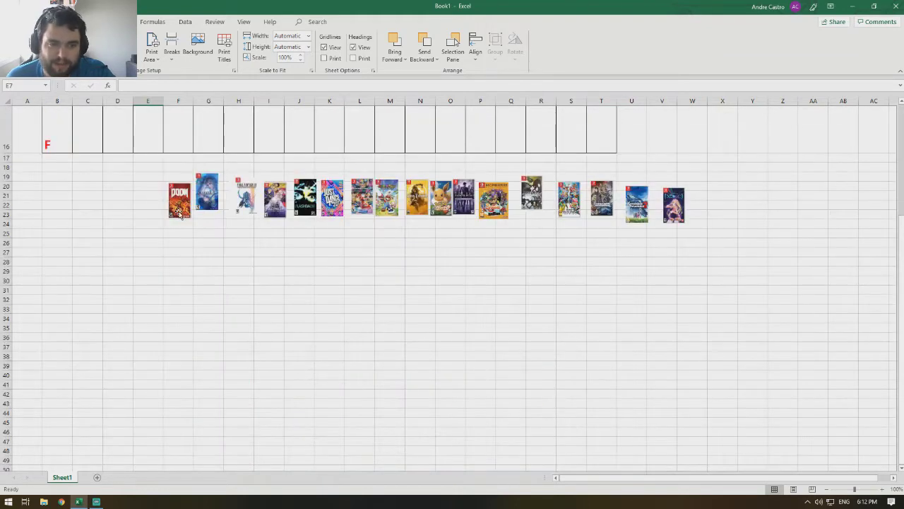
Move the DOOM cover from below the grid into cell D6 of the A tier.
{"action": "left_click_drag", "start_coordinate": [179, 213], "coordinate": [263, 149]}
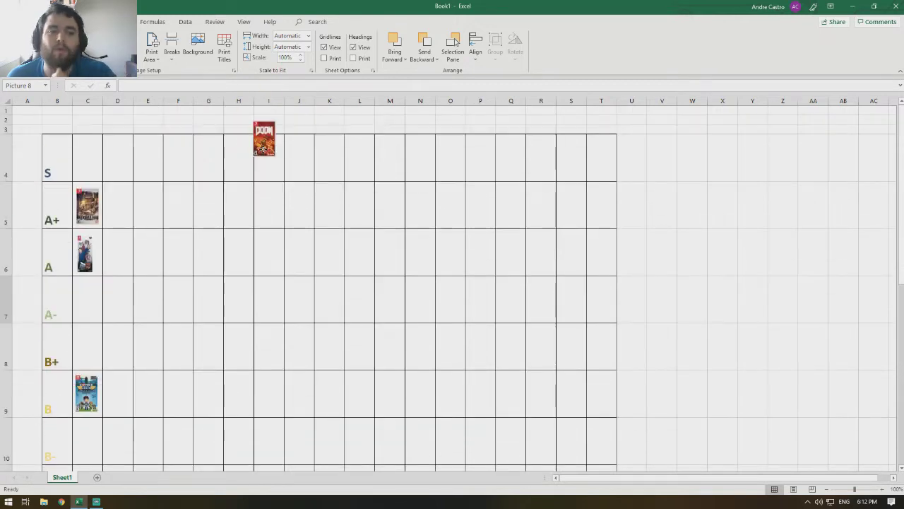
{"action": "left_click_drag", "start_coordinate": [263, 149], "coordinate": [115, 257]}
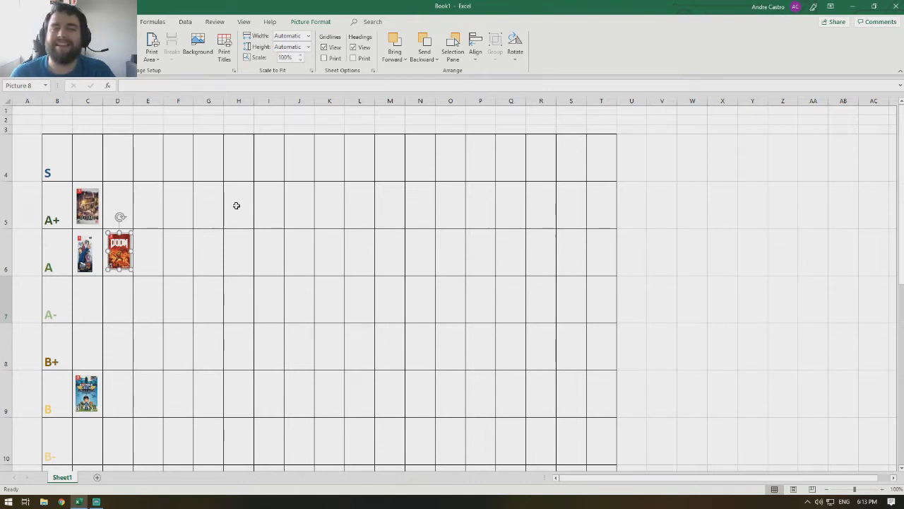
Move the blue game cover lying below the grid in column G into cell D5 of the A+ tier.
{"action": "scroll", "coordinate": [236, 206], "scroll_direction": "down", "scroll_amount": 4}
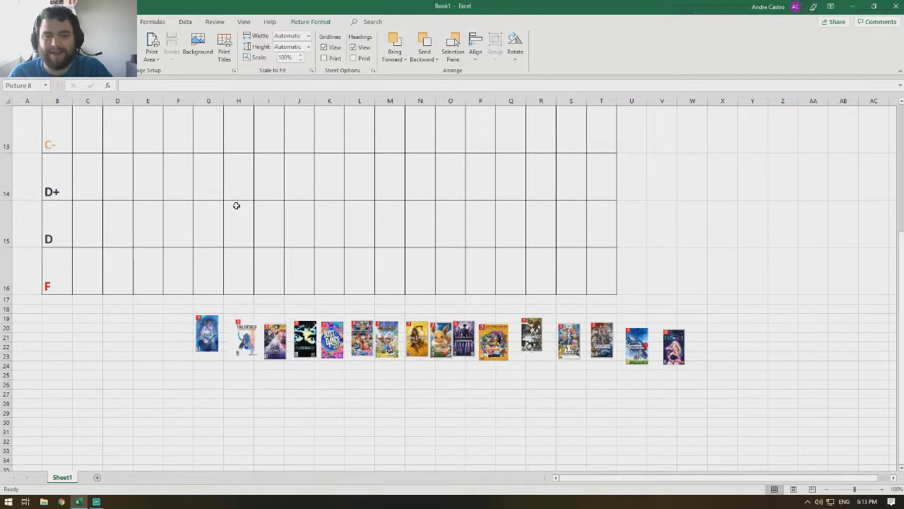
{"action": "scroll", "coordinate": [237, 205], "scroll_direction": "up", "scroll_amount": 4}
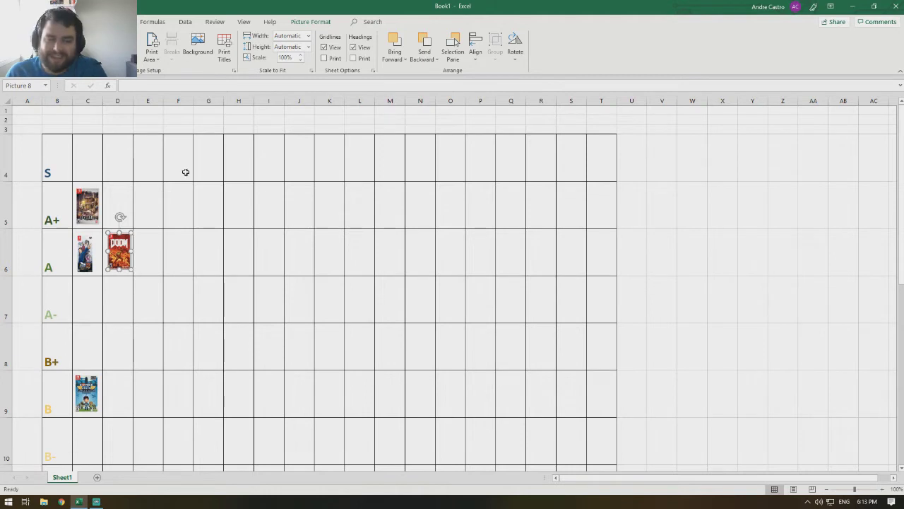
{"action": "scroll", "coordinate": [191, 194], "scroll_direction": "down", "scroll_amount": 2}
{"action": "scroll", "coordinate": [195, 205], "scroll_direction": "down", "scroll_amount": 3}
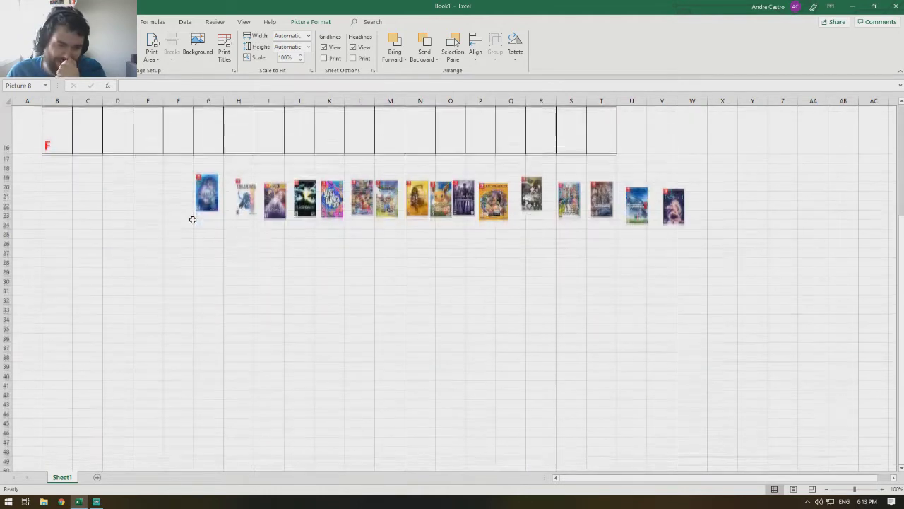
{"action": "scroll", "coordinate": [194, 212], "scroll_direction": "up", "scroll_amount": 2}
{"action": "scroll", "coordinate": [208, 241], "scroll_direction": "down", "scroll_amount": 1}
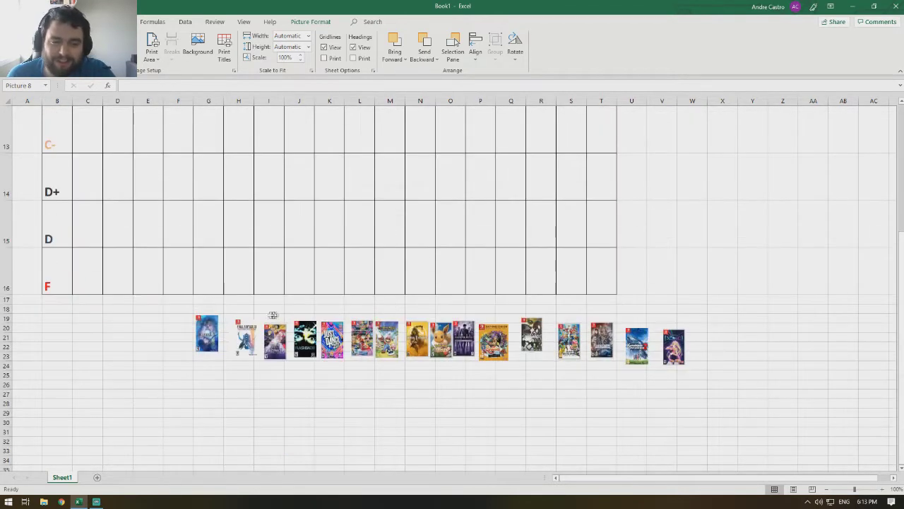
{"action": "left_click_drag", "start_coordinate": [207, 337], "coordinate": [120, 196]}
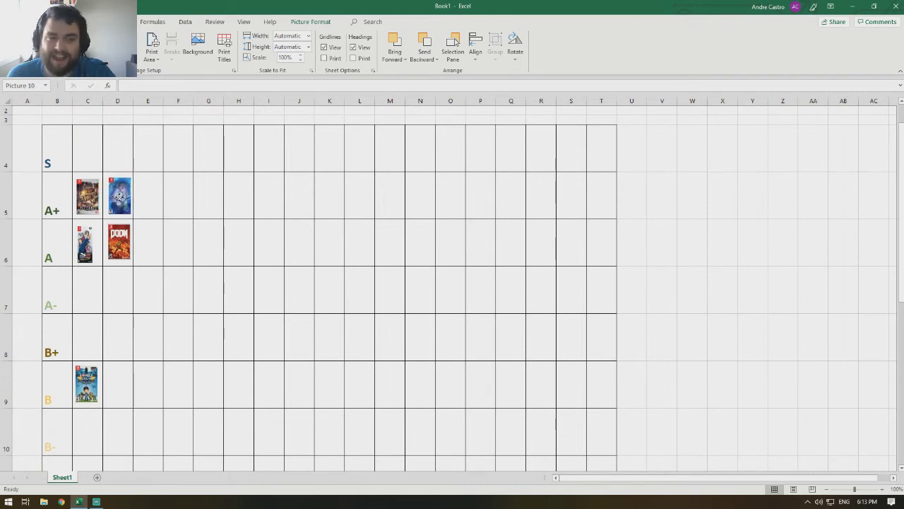
{"action": "left_click", "coordinate": [198, 234]}
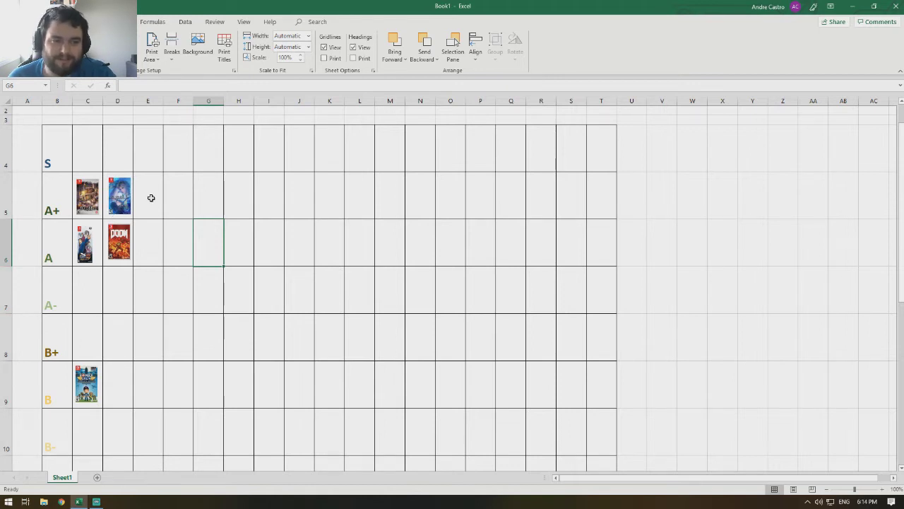
Move the Final Fantasy cover below the grid in column H into cell E5 of the A+ tier and narrow it to fit.
{"action": "scroll", "coordinate": [151, 197], "scroll_direction": "down", "scroll_amount": 3}
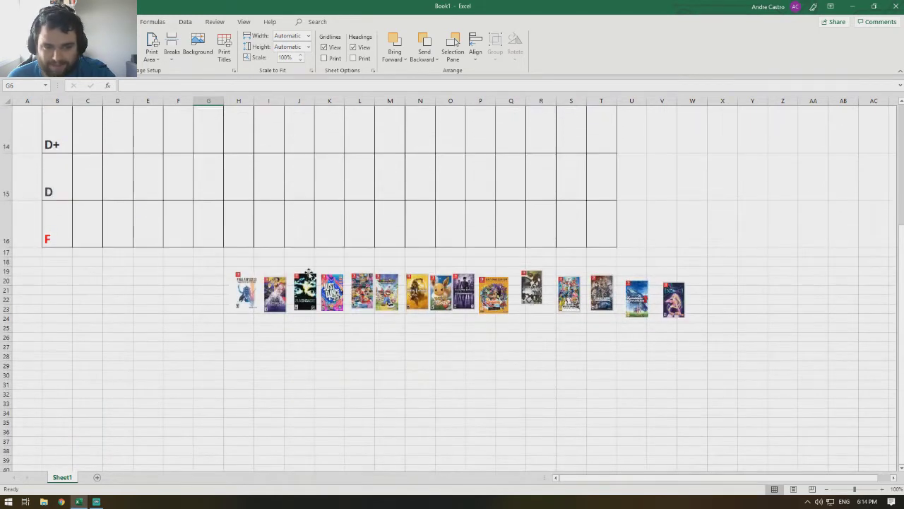
{"action": "left_click_drag", "start_coordinate": [245, 290], "coordinate": [158, 206]}
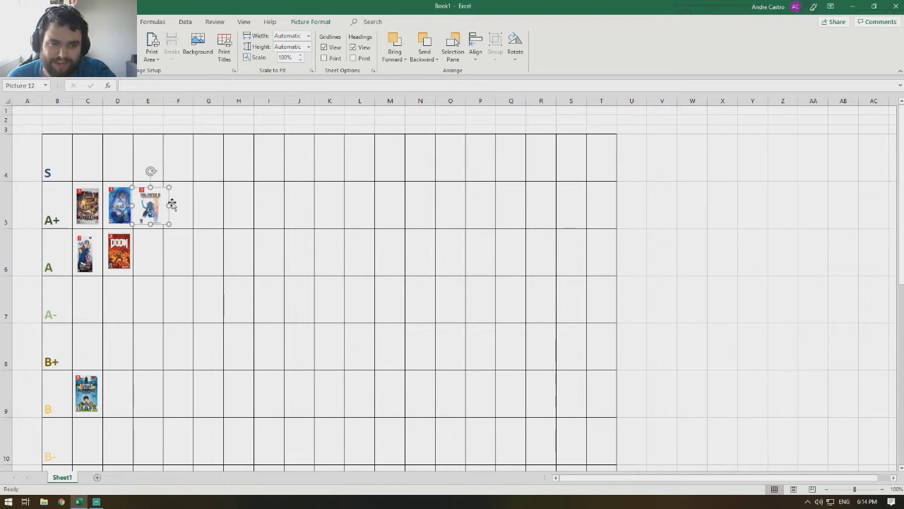
{"action": "left_click_drag", "start_coordinate": [168, 206], "coordinate": [151, 206]}
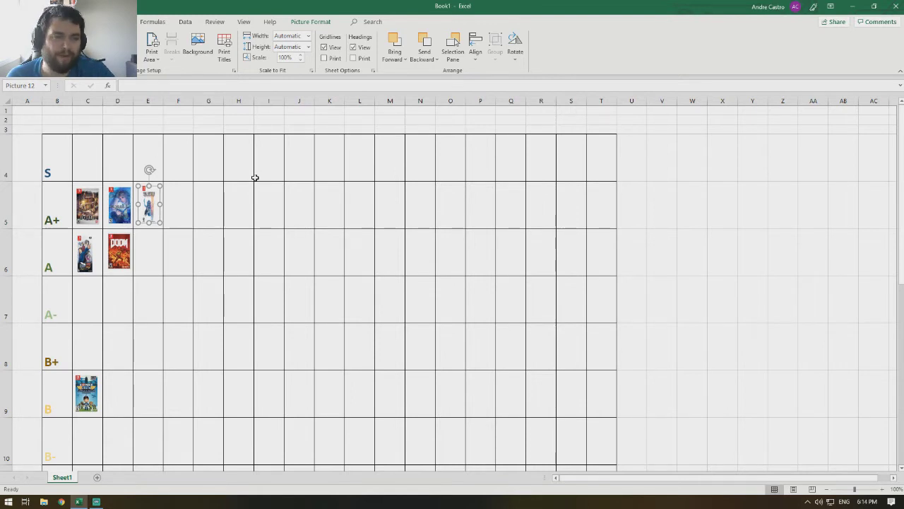
{"action": "left_click", "coordinate": [320, 262]}
Move the game cover lying below the grid in column I into cell C4 of the S tier.
{"action": "scroll", "coordinate": [320, 263], "scroll_direction": "down", "scroll_amount": 5}
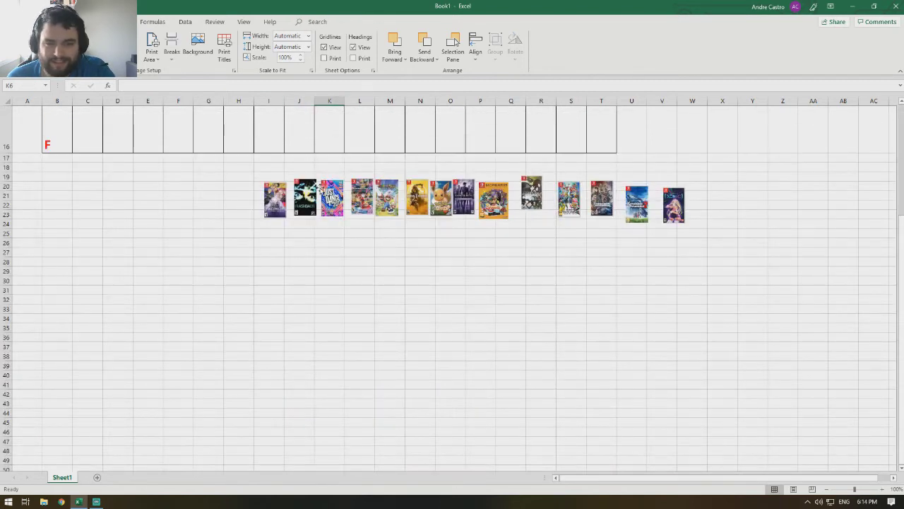
{"action": "scroll", "coordinate": [320, 189], "scroll_direction": "up", "scroll_amount": 1}
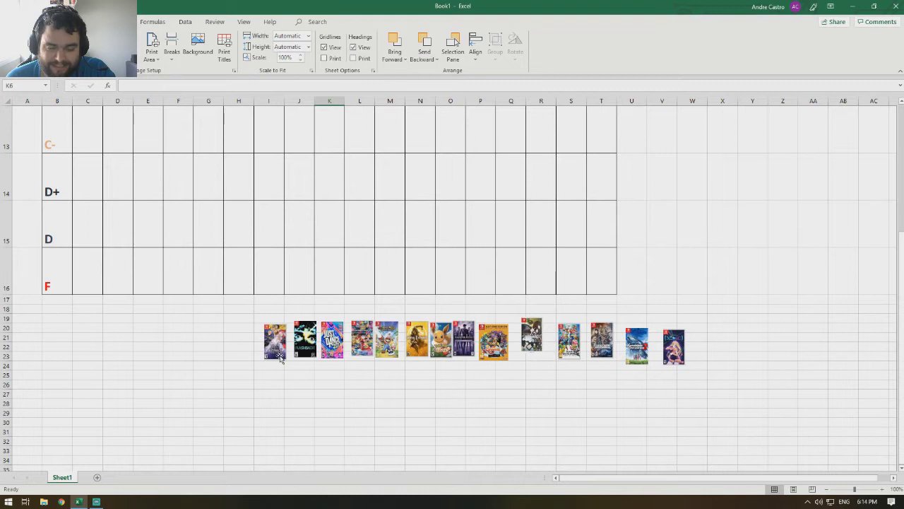
{"action": "left_click_drag", "start_coordinate": [279, 357], "coordinate": [91, 150]}
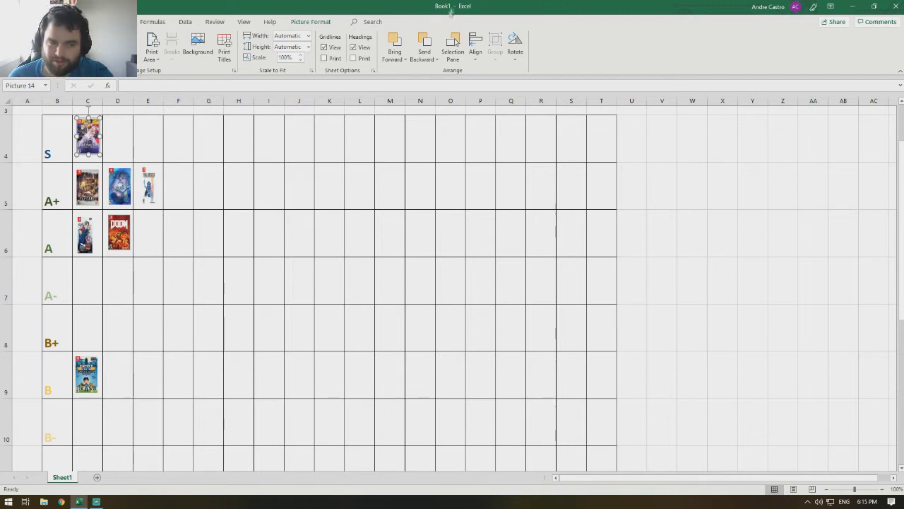
Move the Flashback cover from below the grid into cell C12 of the C tier.
{"action": "scroll", "coordinate": [632, 139], "scroll_direction": "down", "scroll_amount": 6}
{"action": "scroll", "coordinate": [494, 165], "scroll_direction": "up", "scroll_amount": 4}
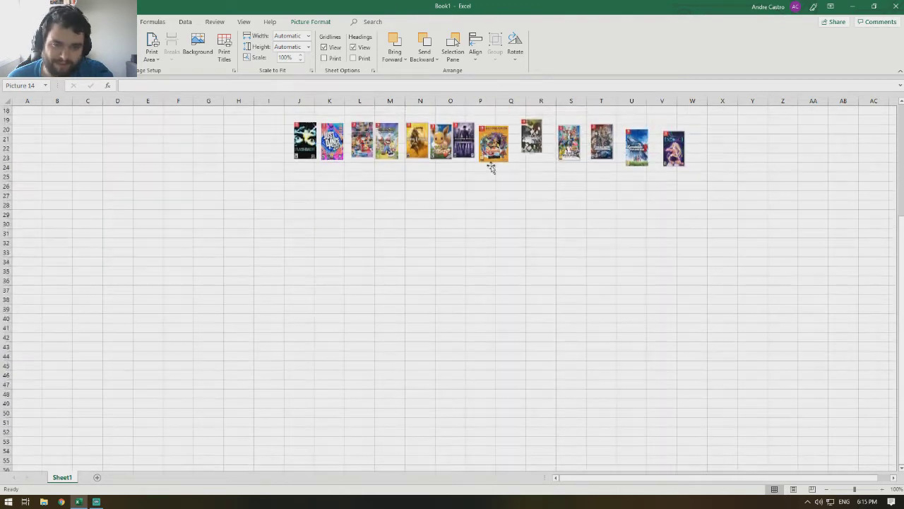
{"action": "left_click_drag", "start_coordinate": [306, 386], "coordinate": [89, 365]}
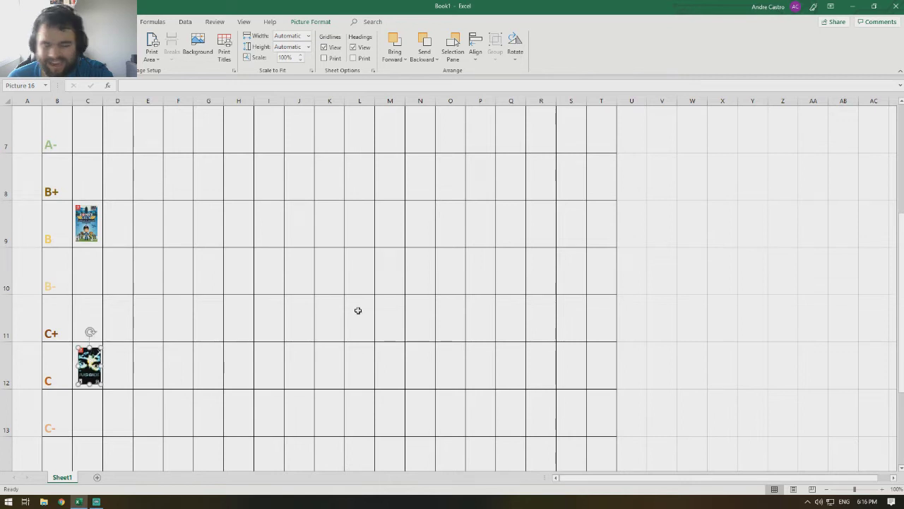
Compare the tier rows and move the Just Dance cover from below the grid into cell D9 of the B tier.
{"action": "scroll", "coordinate": [355, 311], "scroll_direction": "down", "scroll_amount": 1}
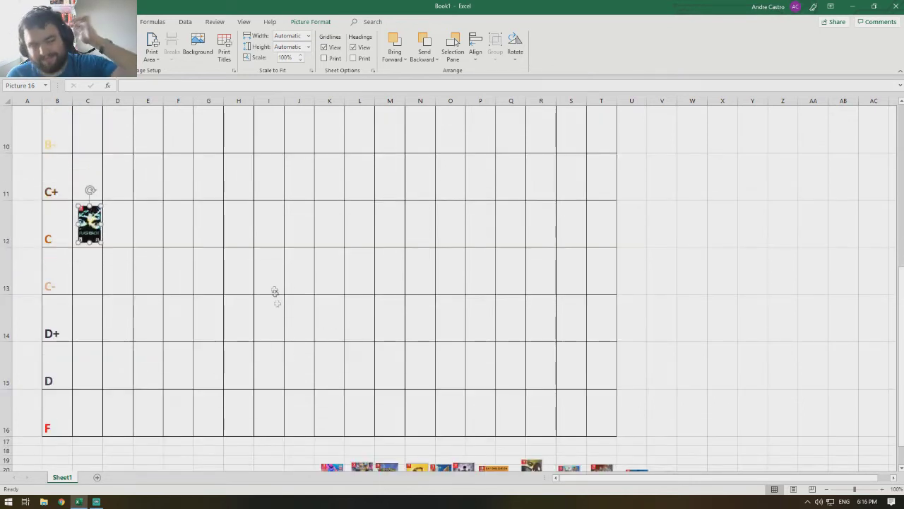
{"action": "scroll", "coordinate": [260, 194], "scroll_direction": "up", "scroll_amount": 4}
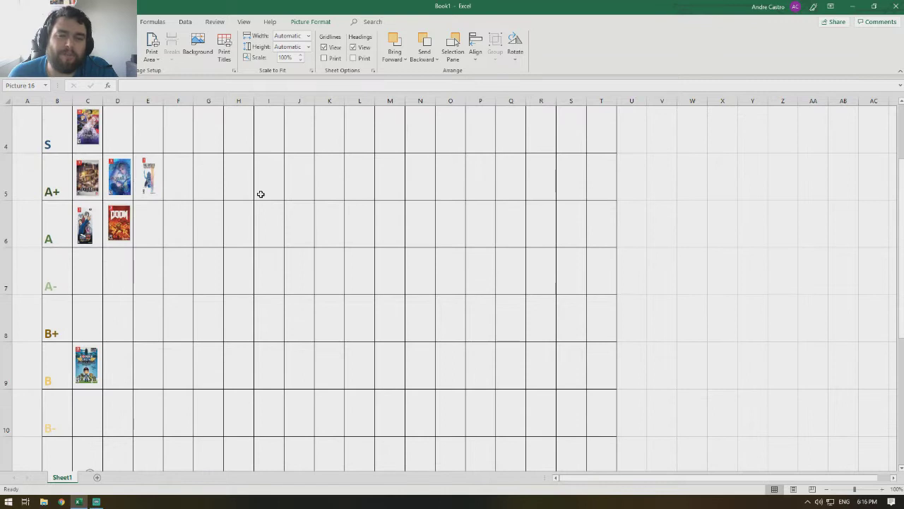
{"action": "scroll", "coordinate": [261, 195], "scroll_direction": "down", "scroll_amount": 2}
{"action": "left_click", "coordinate": [360, 154]}
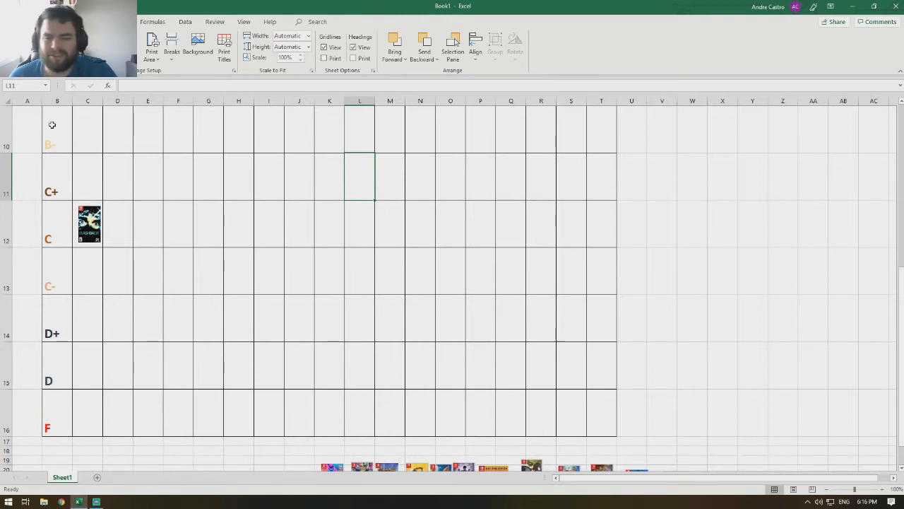
{"action": "scroll", "coordinate": [160, 234], "scroll_direction": "down", "scroll_amount": 2}
{"action": "scroll", "coordinate": [153, 269], "scroll_direction": "up", "scroll_amount": 4}
{"action": "scroll", "coordinate": [161, 288], "scroll_direction": "down", "scroll_amount": 2}
{"action": "scroll", "coordinate": [197, 300], "scroll_direction": "down", "scroll_amount": 1}
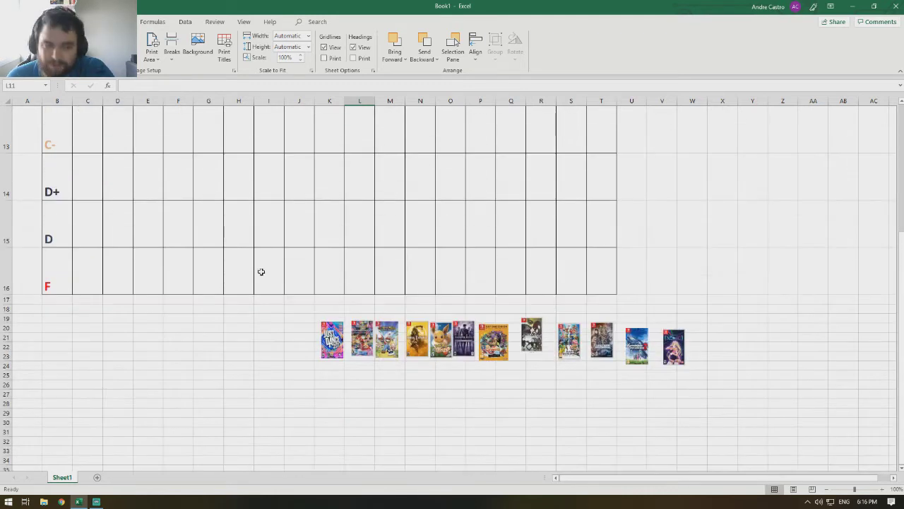
{"action": "scroll", "coordinate": [402, 160], "scroll_direction": "up", "scroll_amount": 2}
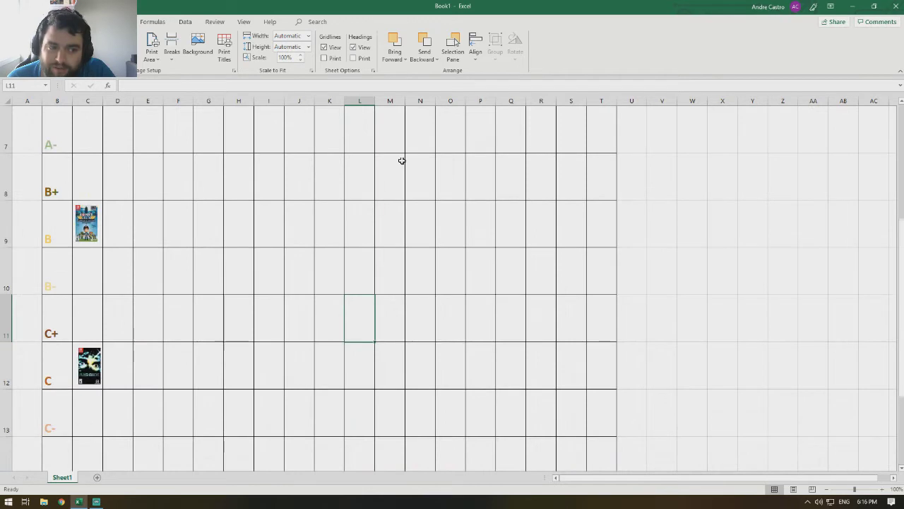
{"action": "scroll", "coordinate": [377, 206], "scroll_direction": "down", "scroll_amount": 3}
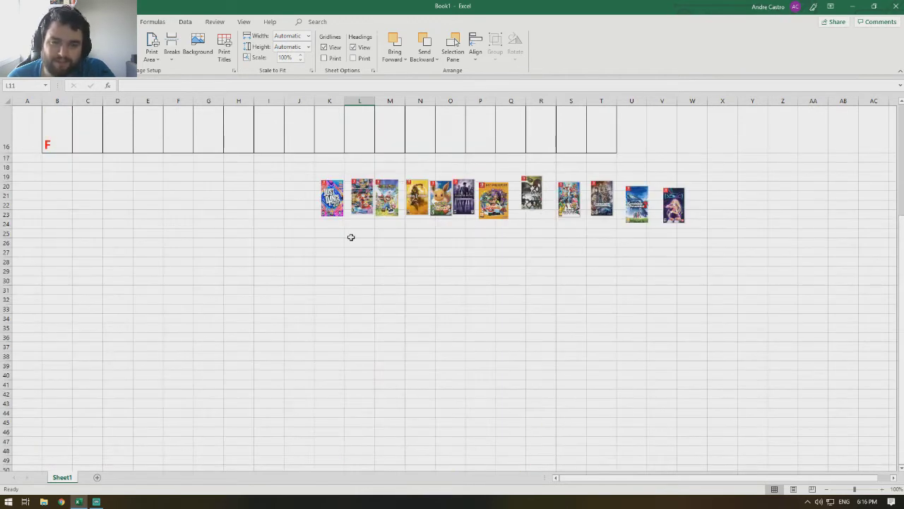
{"action": "left_click", "coordinate": [332, 198]}
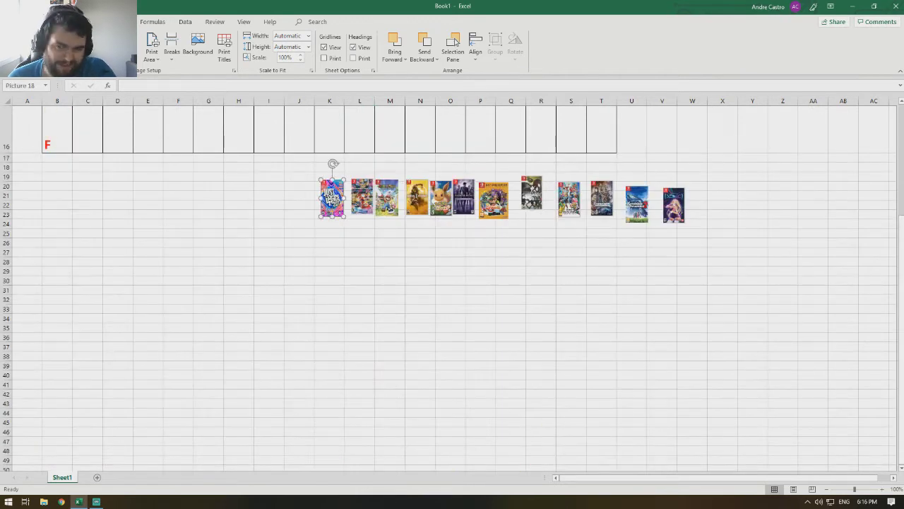
{"action": "left_click_drag", "start_coordinate": [332, 198], "coordinate": [118, 223]}
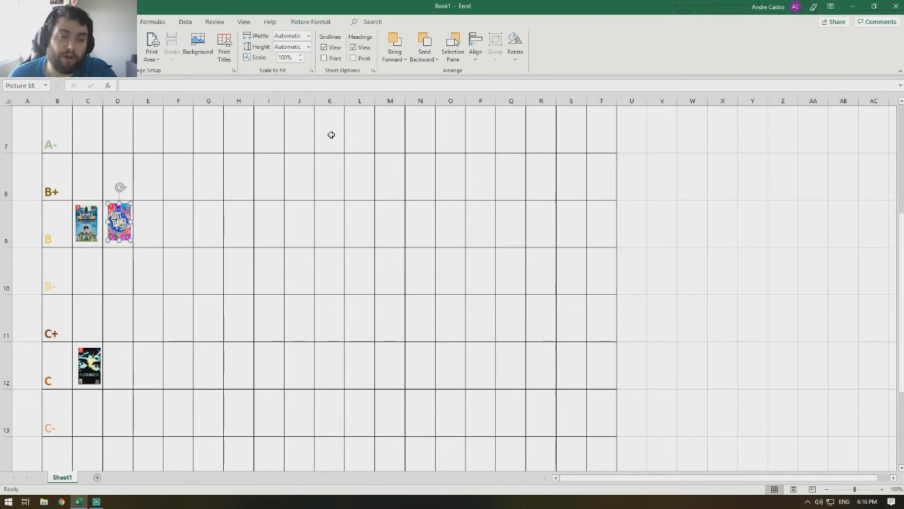
Review the game covers already placed in the tier rows.
{"action": "scroll", "coordinate": [331, 133], "scroll_direction": "up", "scroll_amount": 1}
{"action": "scroll", "coordinate": [311, 212], "scroll_direction": "down", "scroll_amount": 1}
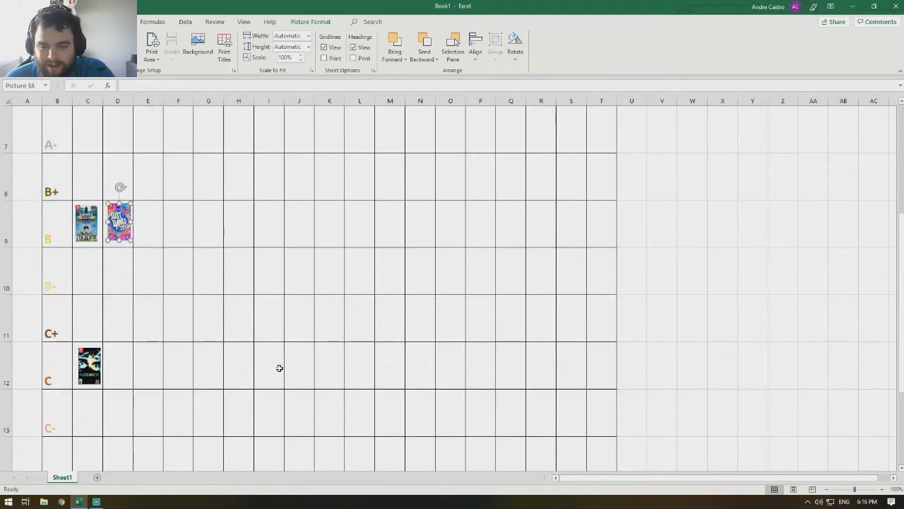
{"action": "scroll", "coordinate": [279, 269], "scroll_direction": "up", "scroll_amount": 1}
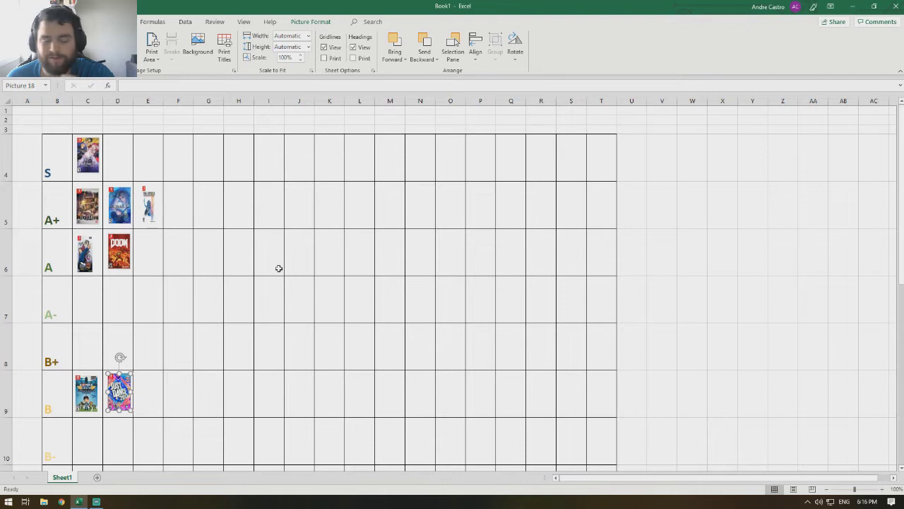
{"action": "scroll", "coordinate": [197, 280], "scroll_direction": "down", "scroll_amount": 1}
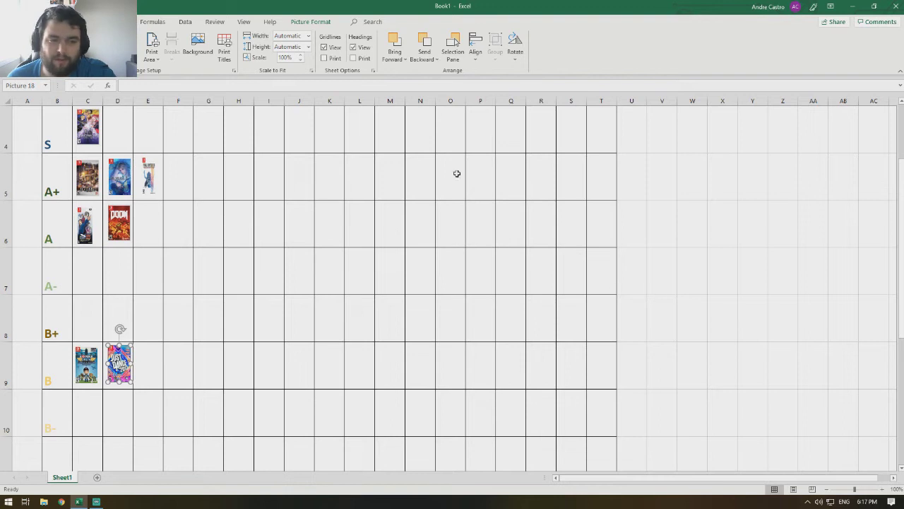
{"action": "scroll", "coordinate": [313, 196], "scroll_direction": "down", "scroll_amount": 2}
{"action": "scroll", "coordinate": [258, 206], "scroll_direction": "up", "scroll_amount": 2}
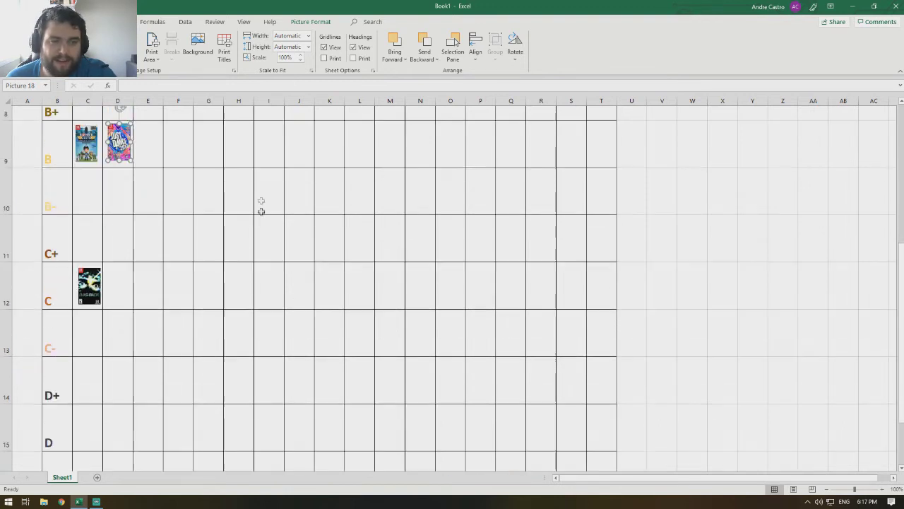
{"action": "scroll", "coordinate": [263, 172], "scroll_direction": "down", "scroll_amount": 2}
{"action": "scroll", "coordinate": [263, 173], "scroll_direction": "up", "scroll_amount": 2}
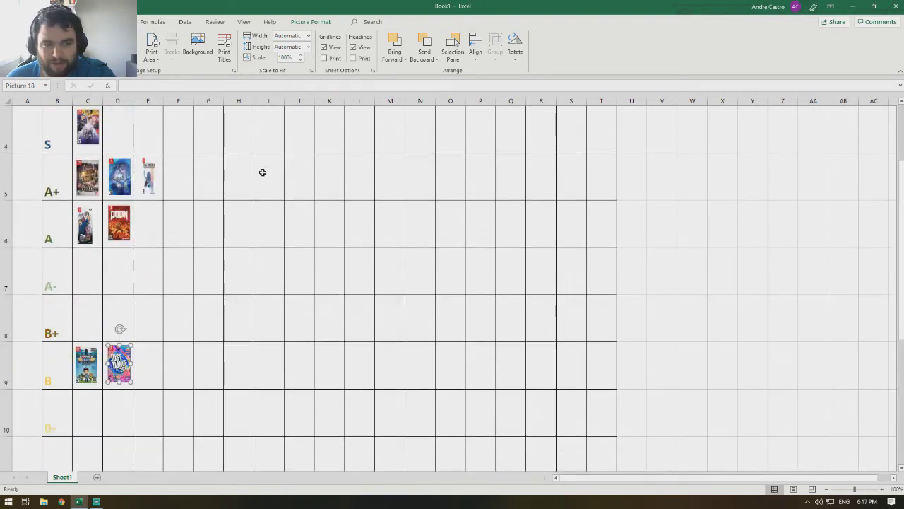
Move the game cover lying below the grid in column L into cell F5 of the A+ tier.
{"action": "scroll", "coordinate": [282, 339], "scroll_direction": "down", "scroll_amount": 4}
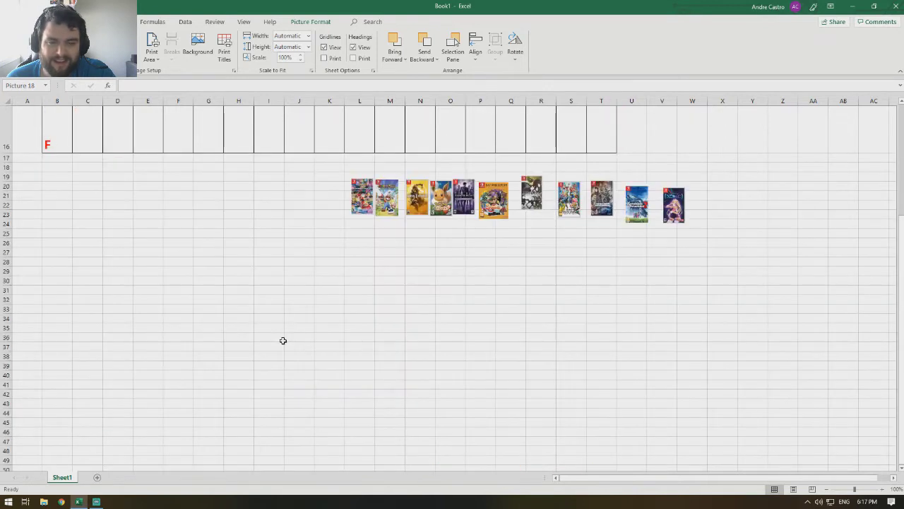
{"action": "scroll", "coordinate": [362, 278], "scroll_direction": "up", "scroll_amount": 2}
{"action": "scroll", "coordinate": [362, 279], "scroll_direction": "up", "scroll_amount": 2}
{"action": "scroll", "coordinate": [362, 278], "scroll_direction": "down", "scroll_amount": 4}
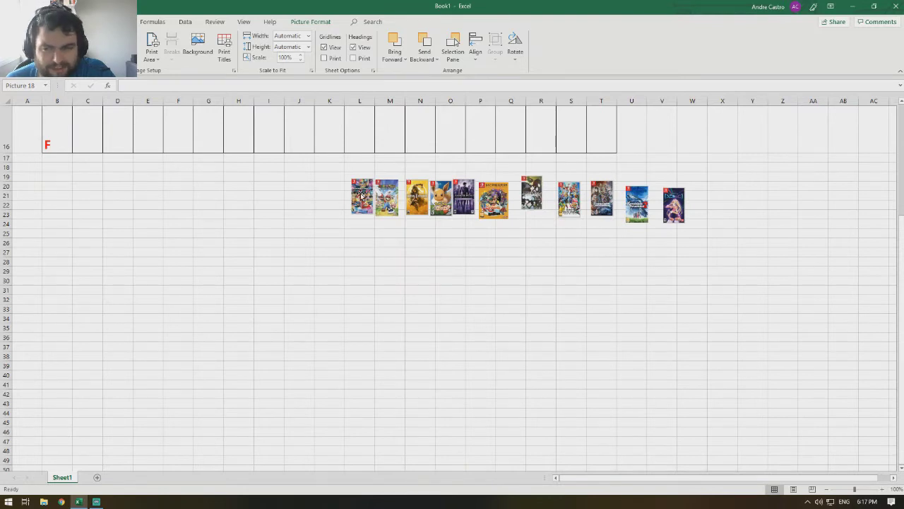
{"action": "left_click_drag", "start_coordinate": [360, 195], "coordinate": [178, 201]}
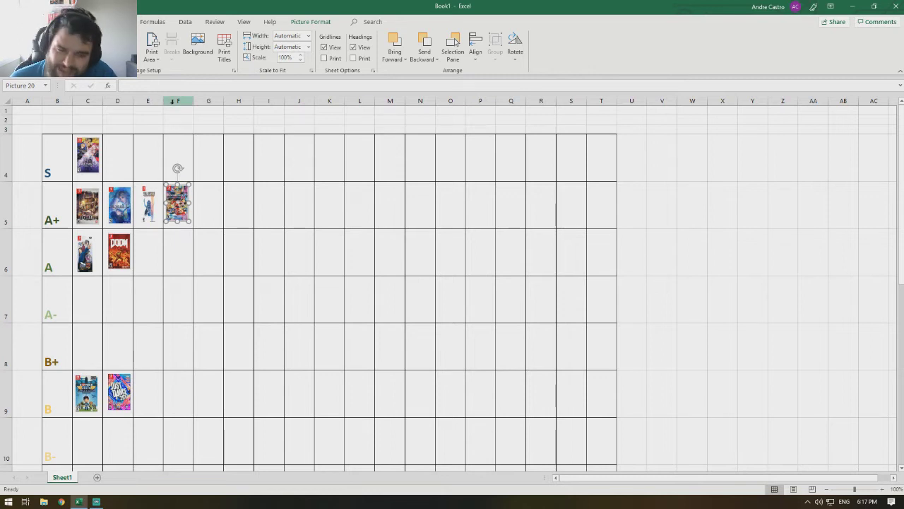
{"action": "left_click_drag", "start_coordinate": [304, 260], "coordinate": [319, 261]}
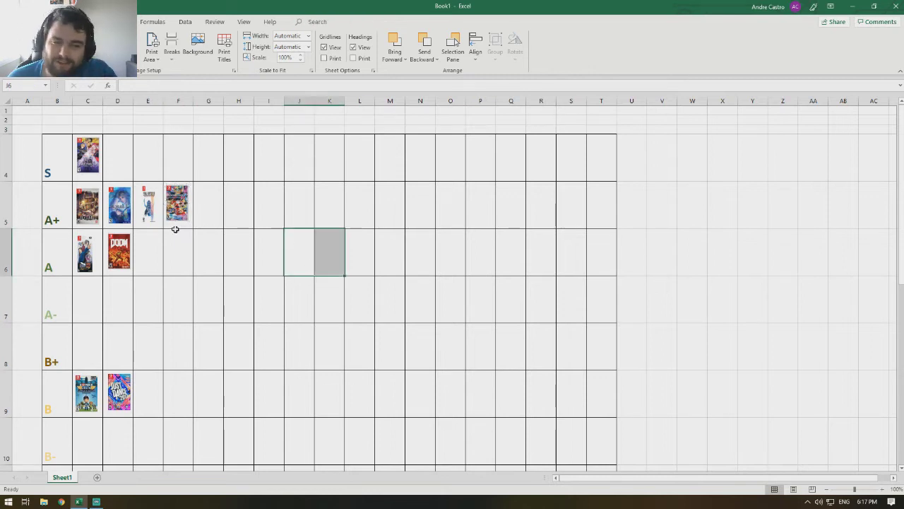
{"action": "left_click", "coordinate": [192, 199]}
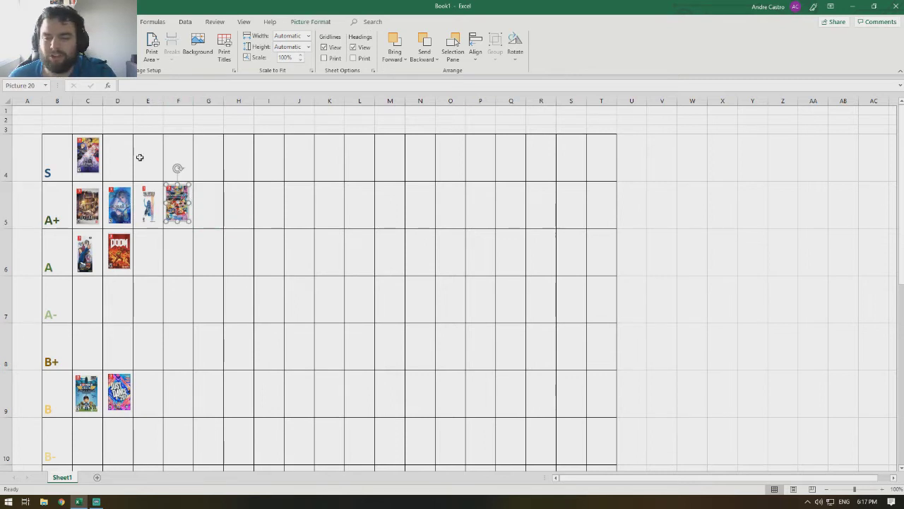
{"action": "scroll", "coordinate": [368, 255], "scroll_direction": "down", "scroll_amount": 1}
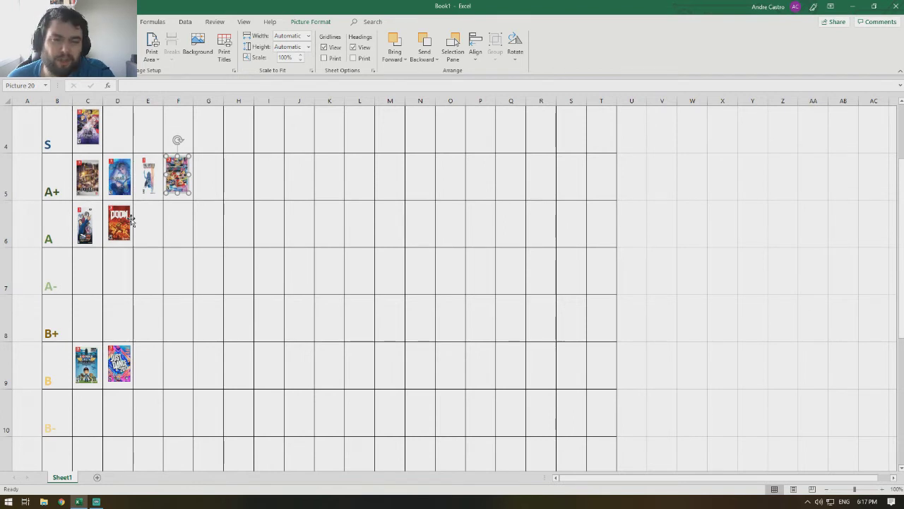
Move the game cover lying below the grid in column M into cell C7 of the A- tier.
{"action": "left_click", "coordinate": [309, 346]}
{"action": "scroll", "coordinate": [347, 212], "scroll_direction": "down", "scroll_amount": 4}
{"action": "scroll", "coordinate": [382, 297], "scroll_direction": "up", "scroll_amount": 1}
{"action": "left_click_drag", "start_coordinate": [394, 319], "coordinate": [83, 227]}
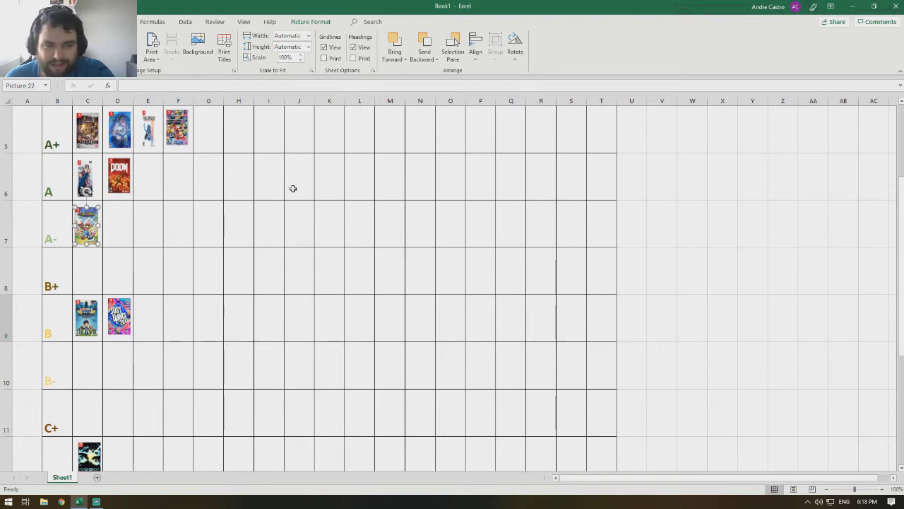
Move the yellow game cover from below the grid in column N into cell C14 of the D+ tier.
{"action": "scroll", "coordinate": [218, 246], "scroll_direction": "up", "scroll_amount": 1}
{"action": "scroll", "coordinate": [218, 247], "scroll_direction": "down", "scroll_amount": 2}
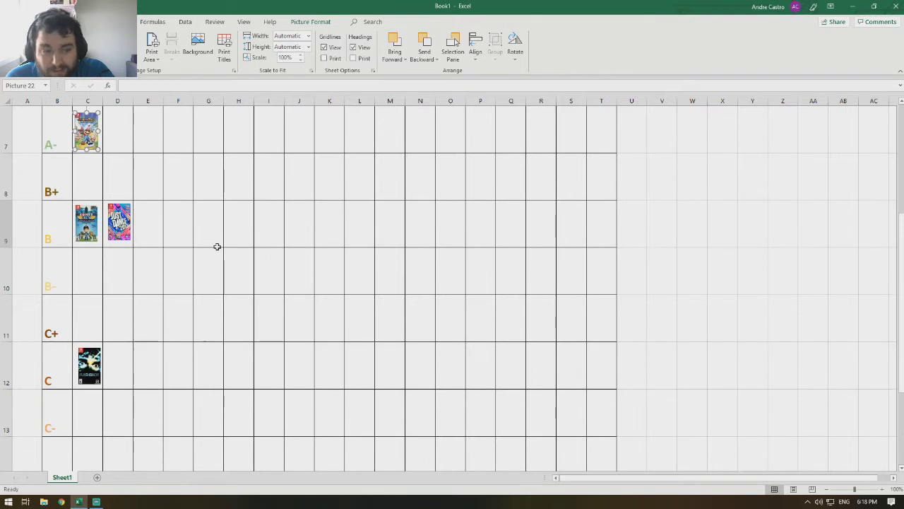
{"action": "scroll", "coordinate": [167, 225], "scroll_direction": "up", "scroll_amount": 3}
{"action": "scroll", "coordinate": [384, 305], "scroll_direction": "down", "scroll_amount": 12}
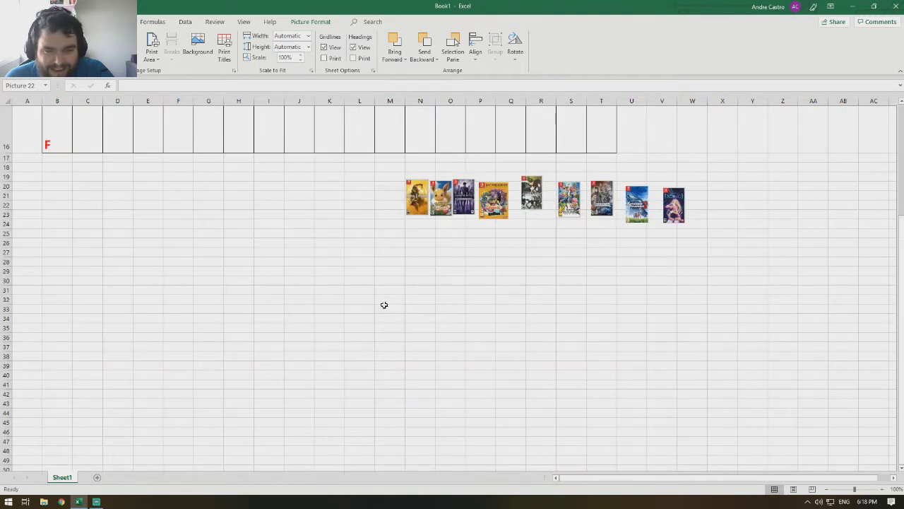
{"action": "left_click_drag", "start_coordinate": [418, 200], "coordinate": [84, 272]}
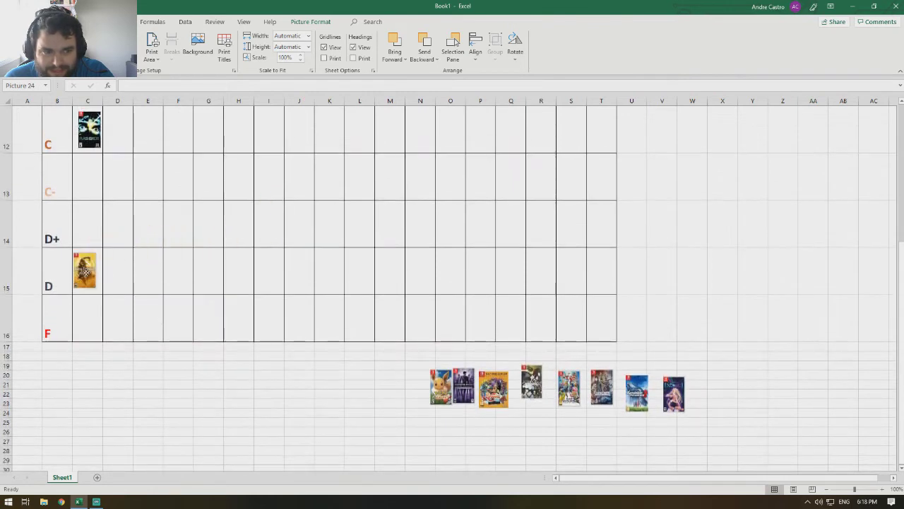
{"action": "left_click_drag", "start_coordinate": [85, 272], "coordinate": [88, 222]}
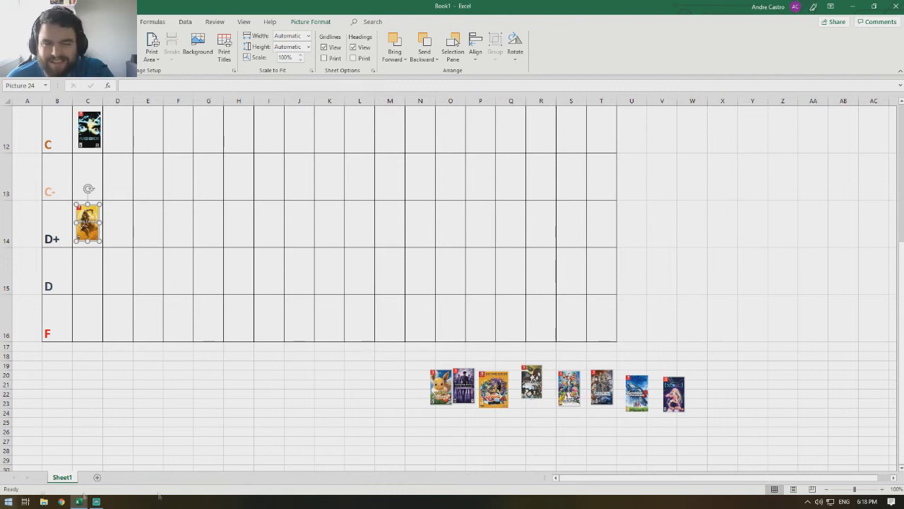
Move the Eevee game cover from below the grid into cell C8 of the B+ tier and compare it with neighbouring tiers.
{"action": "left_click_drag", "start_coordinate": [446, 375], "coordinate": [94, 212]}
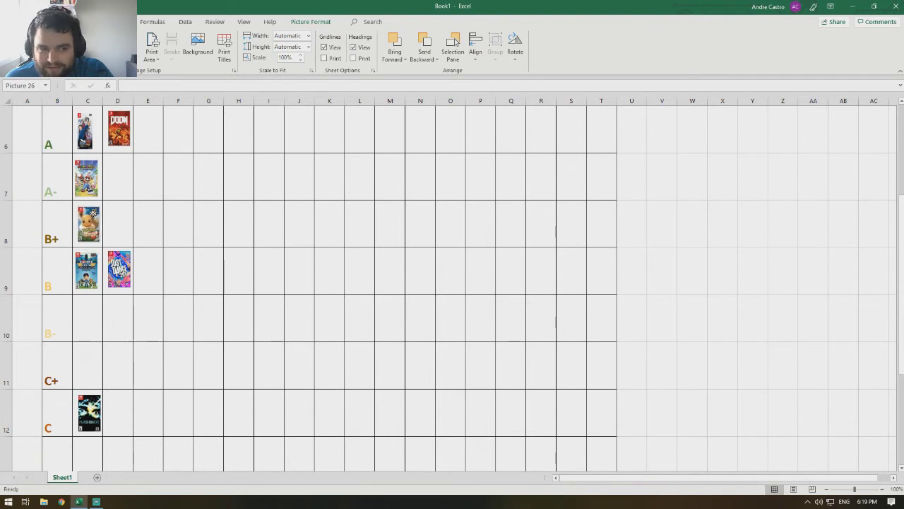
{"action": "left_click", "coordinate": [92, 213]}
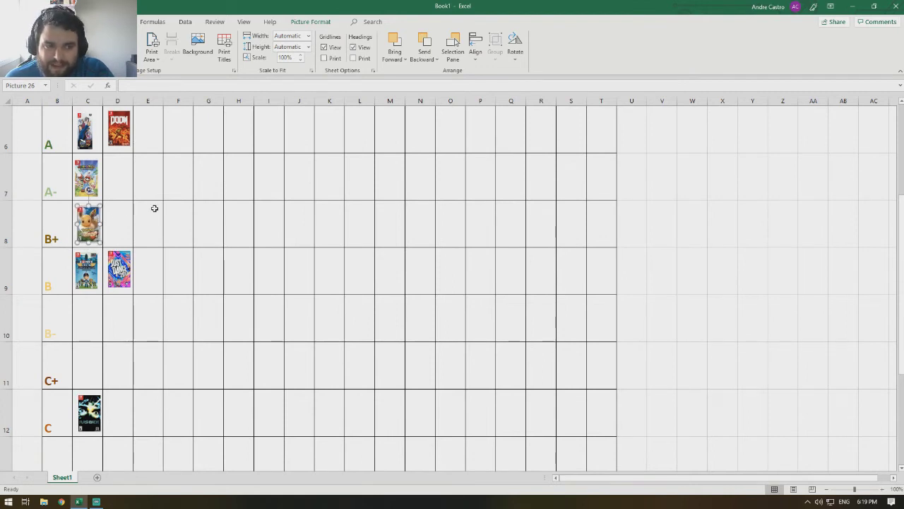
{"action": "scroll", "coordinate": [153, 205], "scroll_direction": "up", "scroll_amount": 1}
{"action": "scroll", "coordinate": [142, 248], "scroll_direction": "down", "scroll_amount": 2}
{"action": "scroll", "coordinate": [131, 295], "scroll_direction": "up", "scroll_amount": 2}
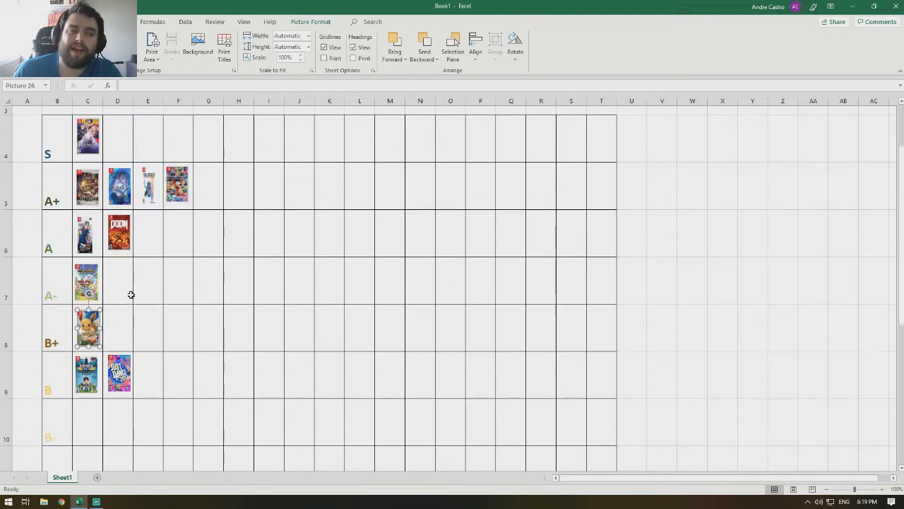
{"action": "scroll", "coordinate": [131, 294], "scroll_direction": "down", "scroll_amount": 1}
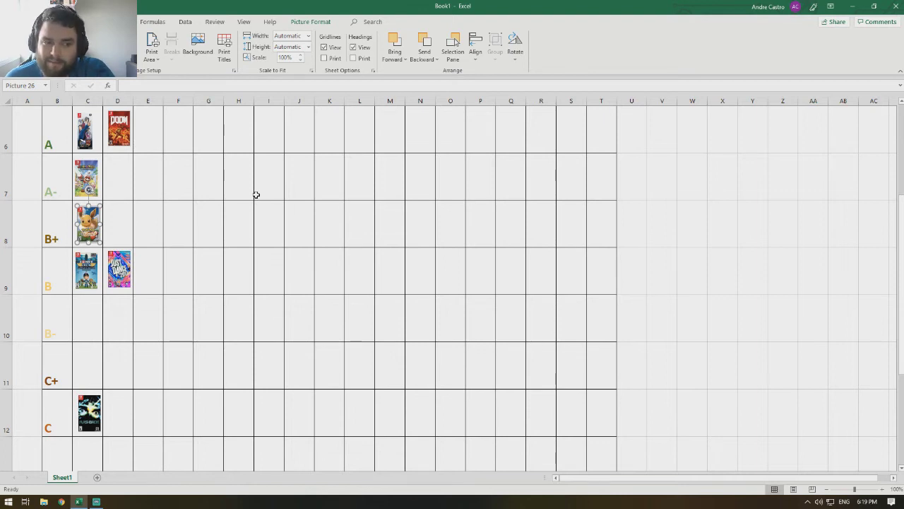
Move the dark purple game cover from below the grid in column O into cell D8 of the B+ tier.
{"action": "left_click", "coordinate": [240, 306]}
{"action": "scroll", "coordinate": [241, 307], "scroll_direction": "down", "scroll_amount": 6}
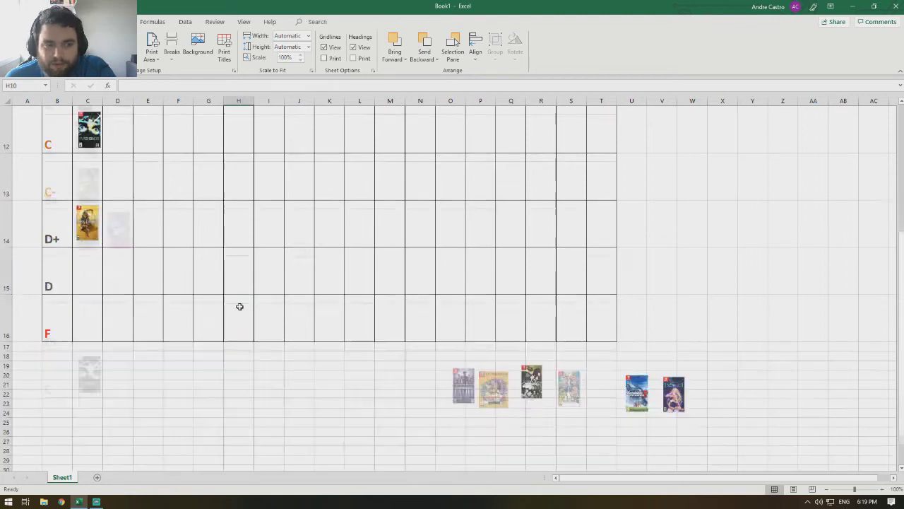
{"action": "scroll", "coordinate": [453, 344], "scroll_direction": "up", "scroll_amount": 3}
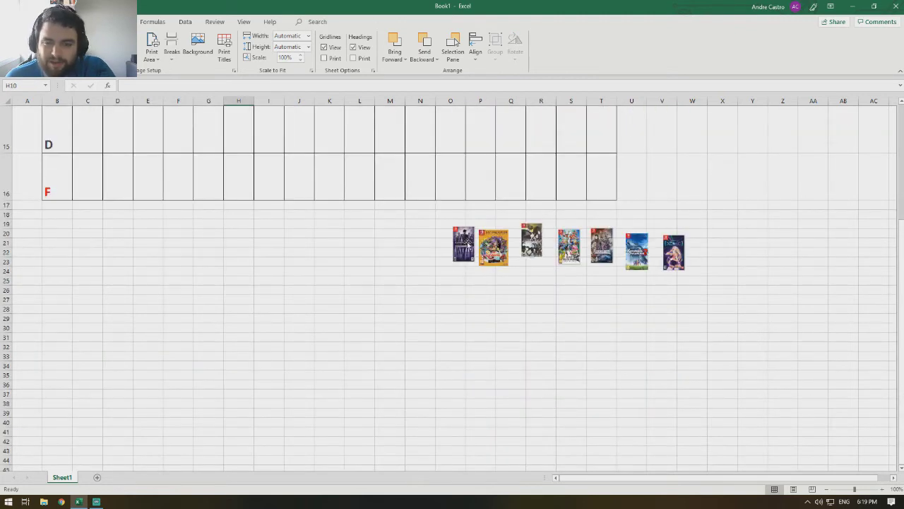
{"action": "left_click_drag", "start_coordinate": [467, 244], "coordinate": [117, 326]}
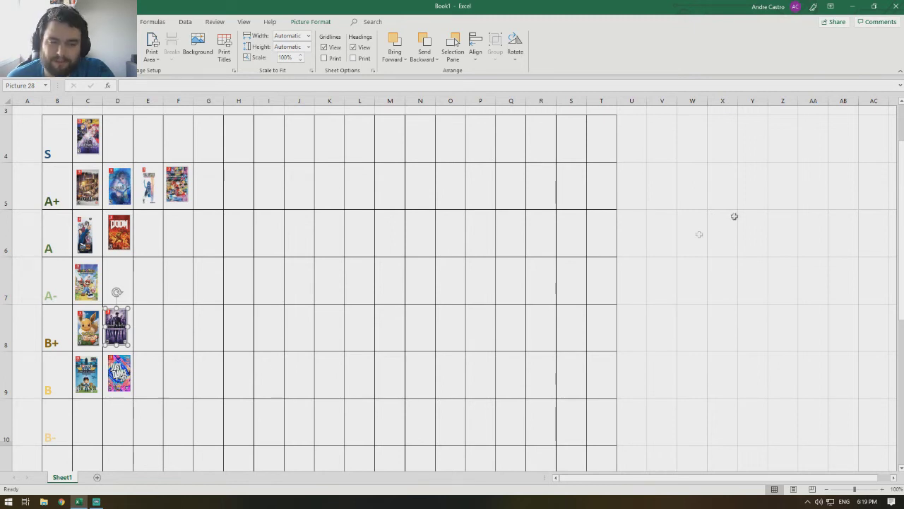
Move the orange game cover from below the grid in column P into cell E9 of the B tier.
{"action": "scroll", "coordinate": [353, 422], "scroll_direction": "down", "scroll_amount": 5}
{"action": "scroll", "coordinate": [304, 303], "scroll_direction": "up", "scroll_amount": 10}
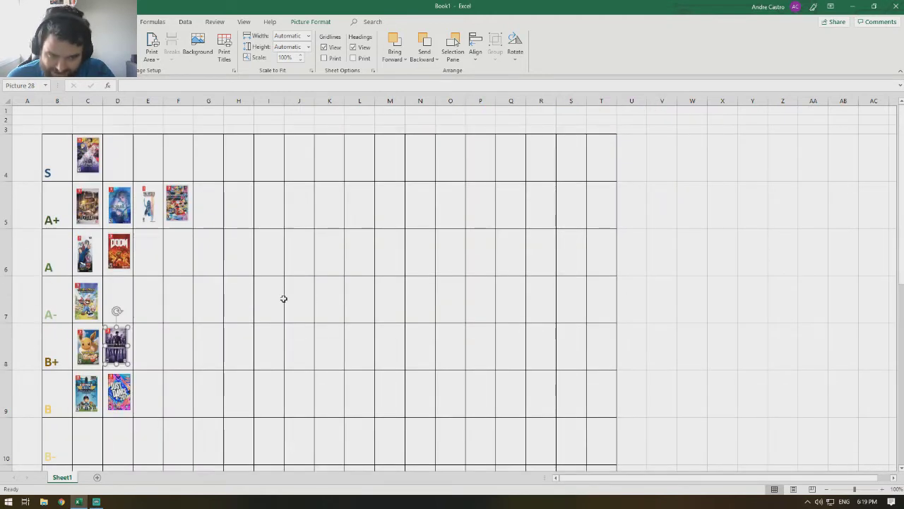
{"action": "left_click", "coordinate": [283, 299]}
{"action": "scroll", "coordinate": [279, 315], "scroll_direction": "down", "scroll_amount": 5}
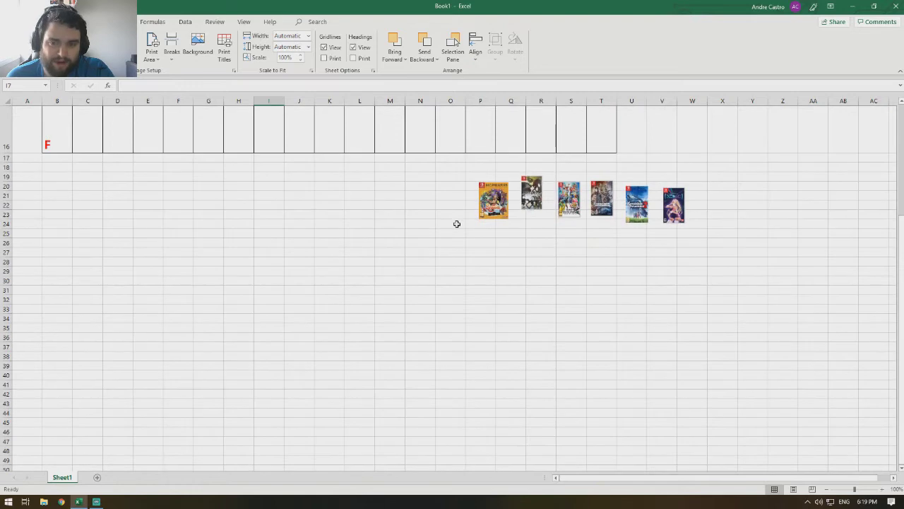
{"action": "scroll", "coordinate": [457, 224], "scroll_direction": "up", "scroll_amount": 1}
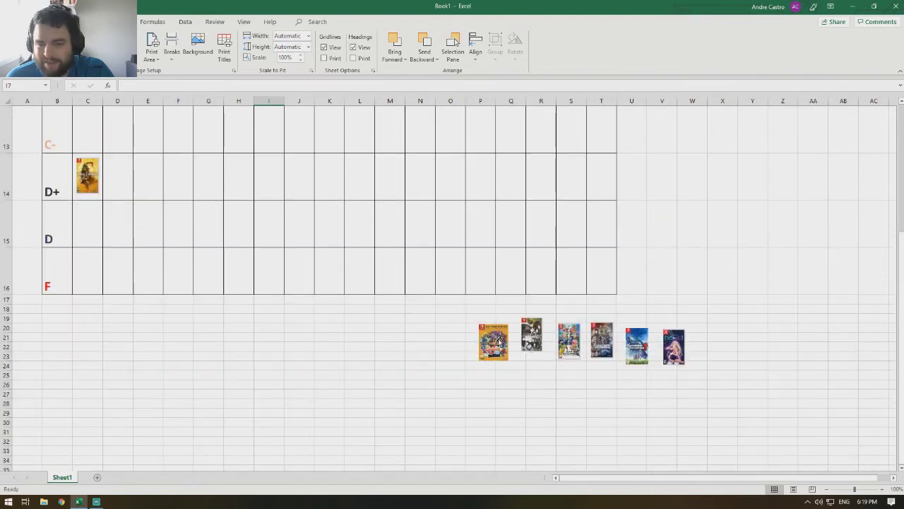
{"action": "left_click", "coordinate": [498, 341]}
{"action": "left_click_drag", "start_coordinate": [499, 342], "coordinate": [150, 223]}
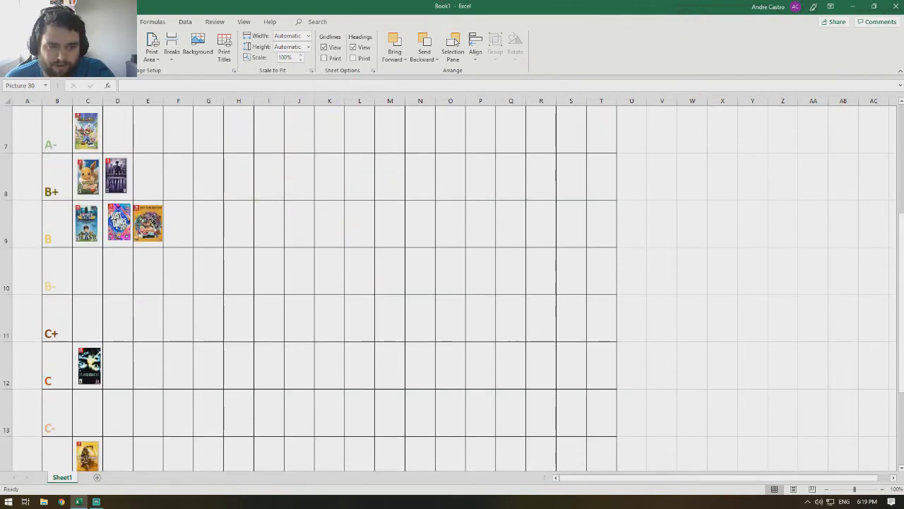
{"action": "left_click", "coordinate": [431, 219]}
Move the game cover lying below the grid in column R into cell D4 of the S tier.
{"action": "scroll", "coordinate": [434, 220], "scroll_direction": "up", "scroll_amount": 2}
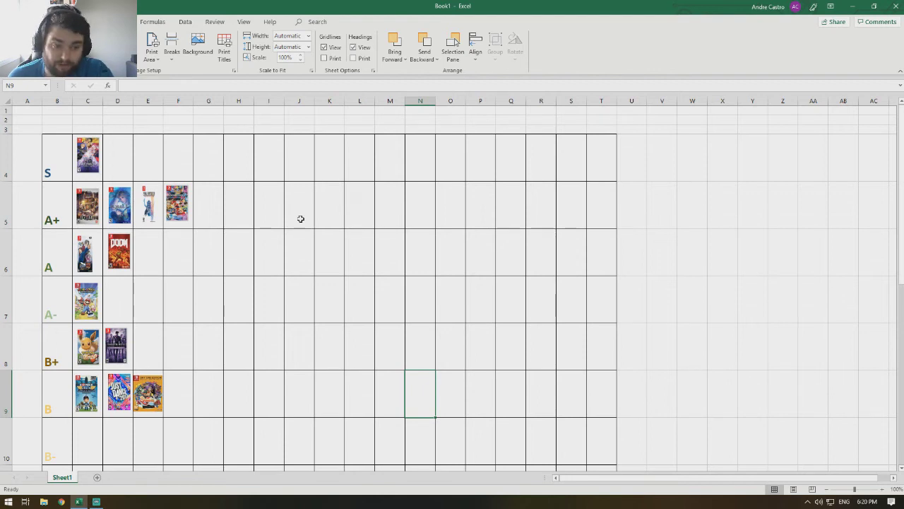
{"action": "scroll", "coordinate": [300, 219], "scroll_direction": "down", "scroll_amount": 4}
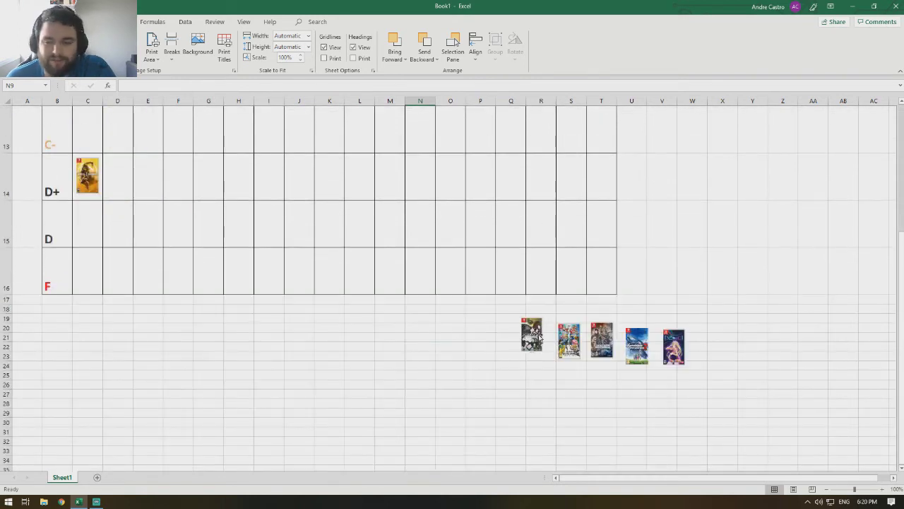
{"action": "left_click_drag", "start_coordinate": [538, 340], "coordinate": [120, 157]}
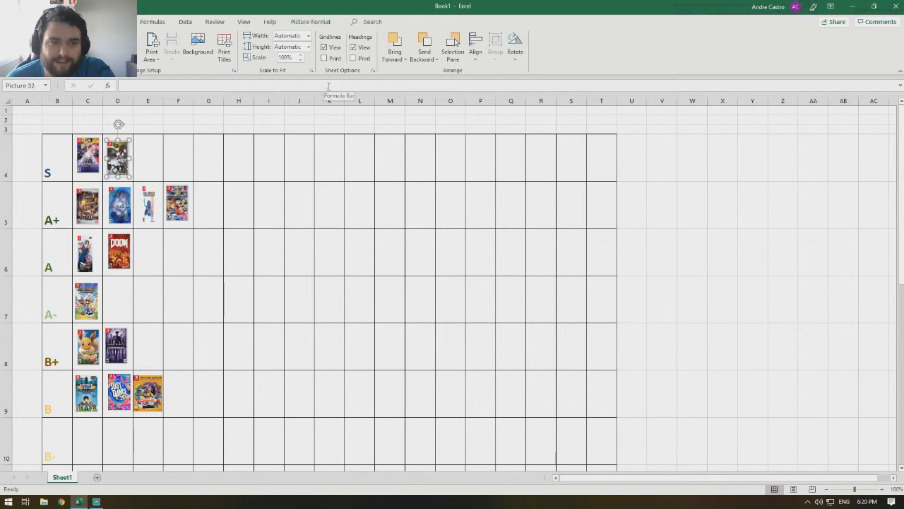
{"action": "scroll", "coordinate": [269, 283], "scroll_direction": "down", "scroll_amount": 2}
{"action": "left_click_drag", "start_coordinate": [269, 270], "coordinate": [269, 365]}
{"action": "scroll", "coordinate": [210, 294], "scroll_direction": "up", "scroll_amount": 2}
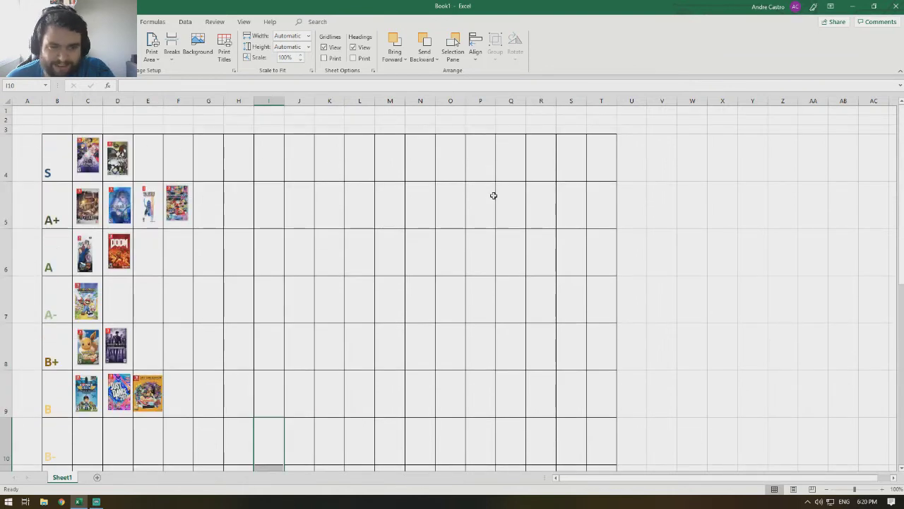
Move the game cover lying below the grid in column S into cell E4 of the S tier.
{"action": "scroll", "coordinate": [488, 222], "scroll_direction": "down", "scroll_amount": 1}
{"action": "scroll", "coordinate": [488, 222], "scroll_direction": "up", "scroll_amount": 1}
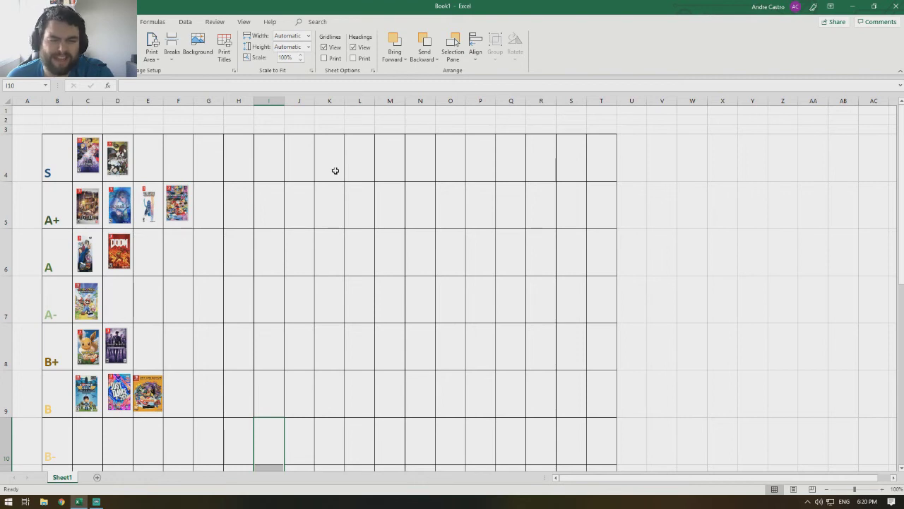
{"action": "scroll", "coordinate": [335, 170], "scroll_direction": "down", "scroll_amount": 5}
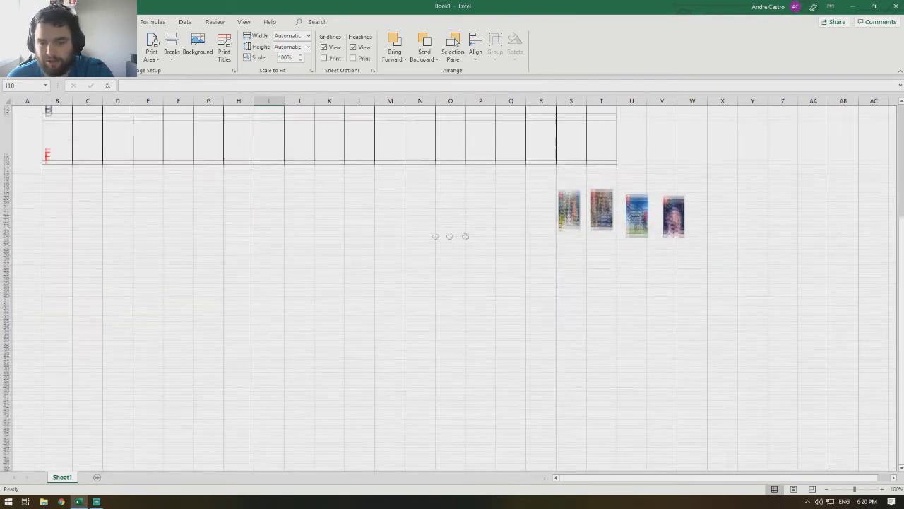
{"action": "left_click", "coordinate": [569, 198]}
{"action": "left_click_drag", "start_coordinate": [569, 198], "coordinate": [147, 126]}
{"action": "left_click", "coordinate": [328, 156]}
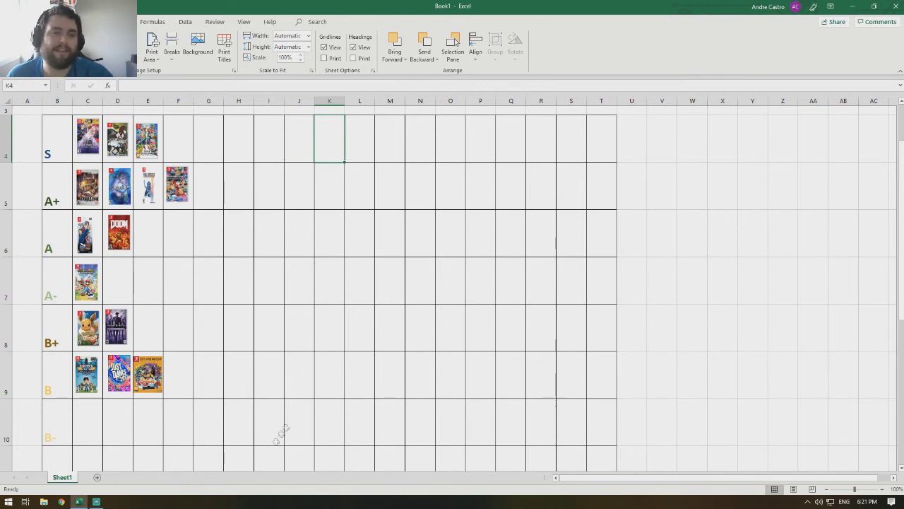
Move the game cover lying below the grid in column T into cell G5 of the A+ tier.
{"action": "scroll", "coordinate": [313, 216], "scroll_direction": "down", "scroll_amount": 2}
{"action": "scroll", "coordinate": [313, 216], "scroll_direction": "down", "scroll_amount": 2}
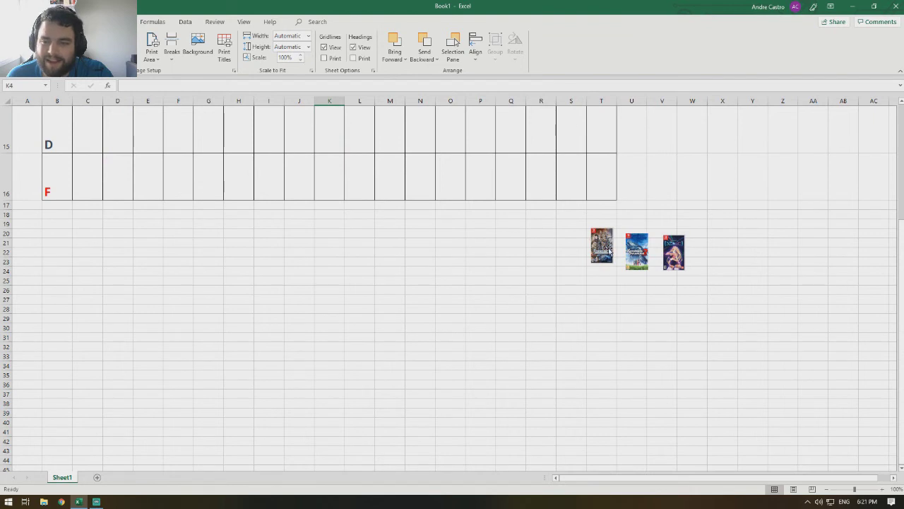
{"action": "left_click_drag", "start_coordinate": [609, 250], "coordinate": [213, 206]}
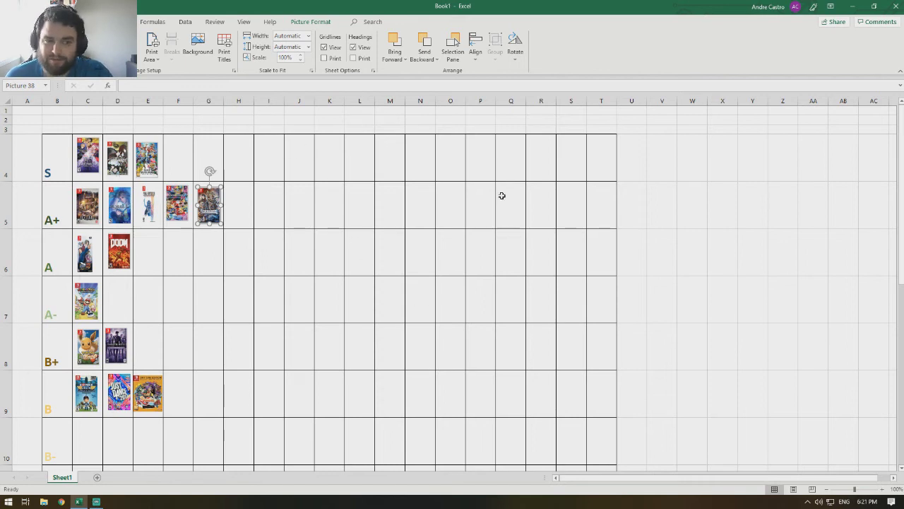
Move the blue game cover from below the grid in column U into cell E6 of the A tier.
{"action": "scroll", "coordinate": [502, 196], "scroll_direction": "down", "scroll_amount": 5}
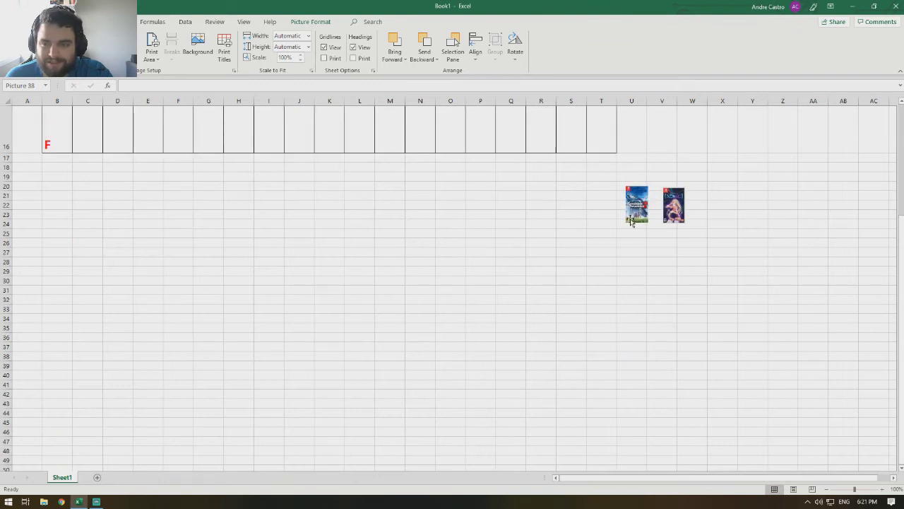
{"action": "left_click_drag", "start_coordinate": [635, 216], "coordinate": [149, 253]}
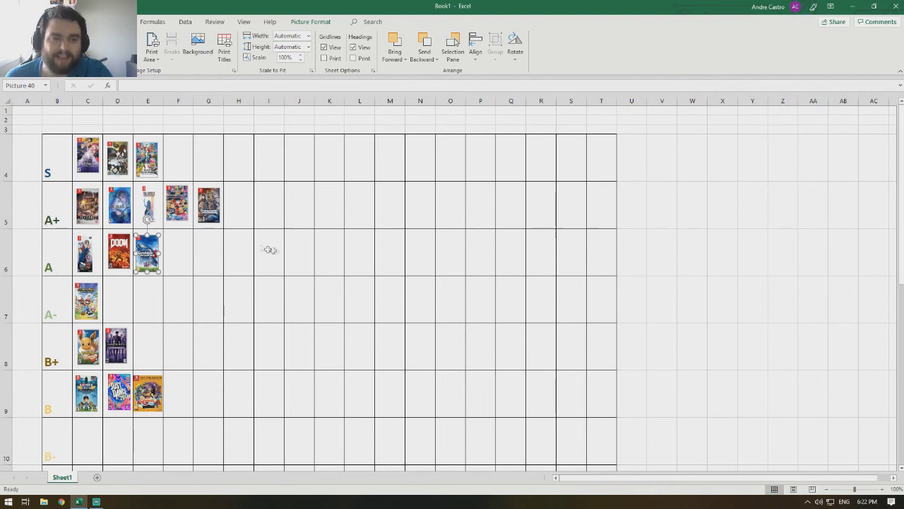
{"action": "scroll", "coordinate": [286, 189], "scroll_direction": "down", "scroll_amount": 3}
{"action": "scroll", "coordinate": [264, 303], "scroll_direction": "up", "scroll_amount": 4}
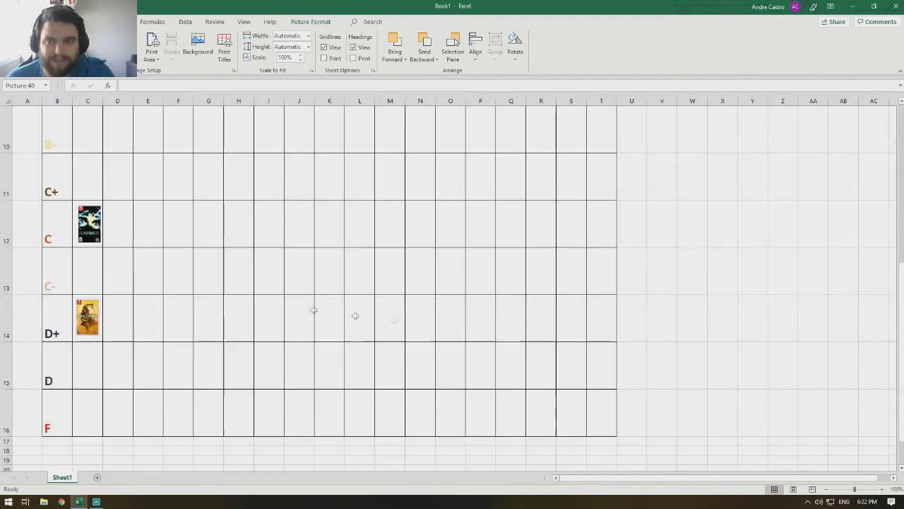
Compare the tier rows and move the last remaining cover from below the grid into cell D7 of the A- tier.
{"action": "scroll", "coordinate": [511, 349], "scroll_direction": "down", "scroll_amount": 3}
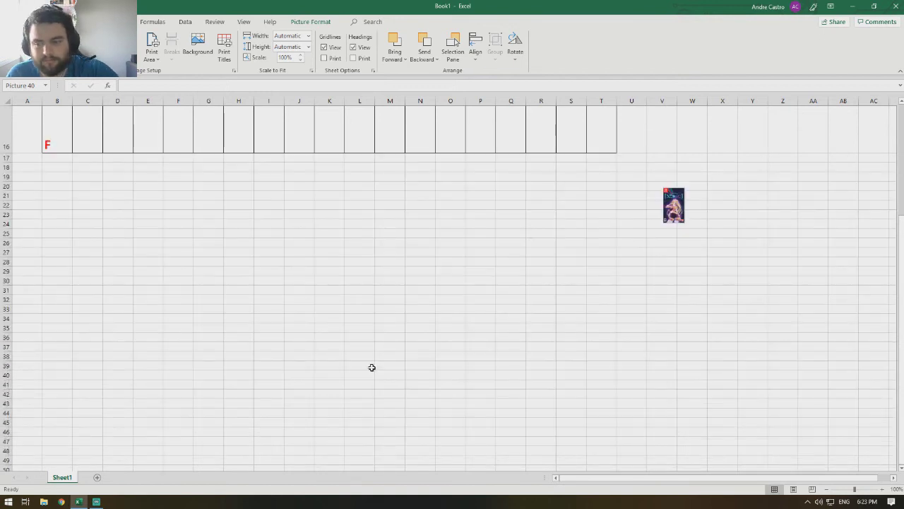
{"action": "scroll", "coordinate": [442, 337], "scroll_direction": "up", "scroll_amount": 2}
{"action": "scroll", "coordinate": [609, 337], "scroll_direction": "up", "scroll_amount": 3}
{"action": "scroll", "coordinate": [584, 329], "scroll_direction": "down", "scroll_amount": 3}
{"action": "scroll", "coordinate": [558, 285], "scroll_direction": "up", "scroll_amount": 3}
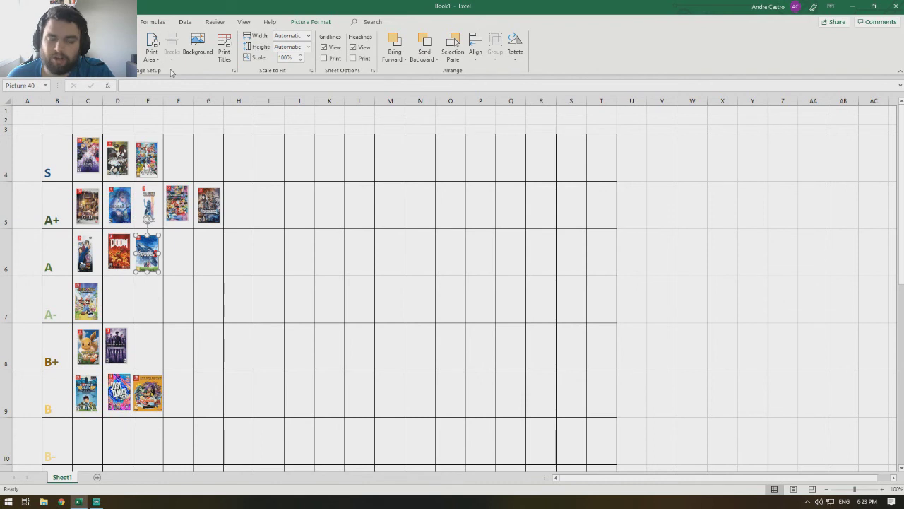
{"action": "left_click", "coordinate": [197, 262]}
{"action": "scroll", "coordinate": [205, 265], "scroll_direction": "down", "scroll_amount": 4}
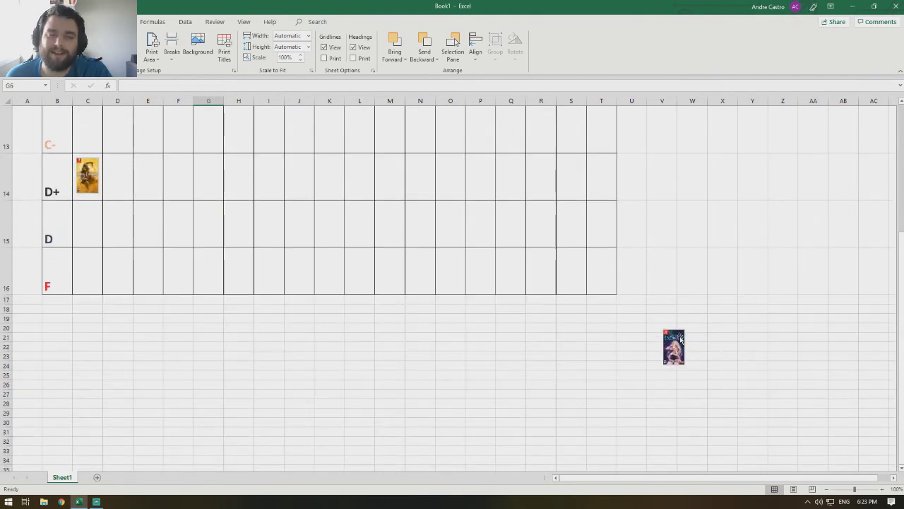
{"action": "left_click_drag", "start_coordinate": [665, 364], "coordinate": [121, 301]}
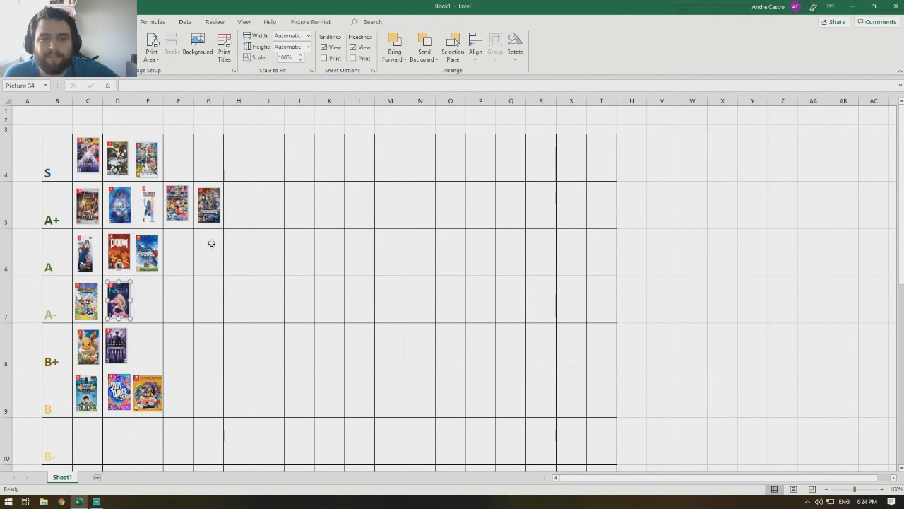
{"action": "left_click", "coordinate": [244, 272]}
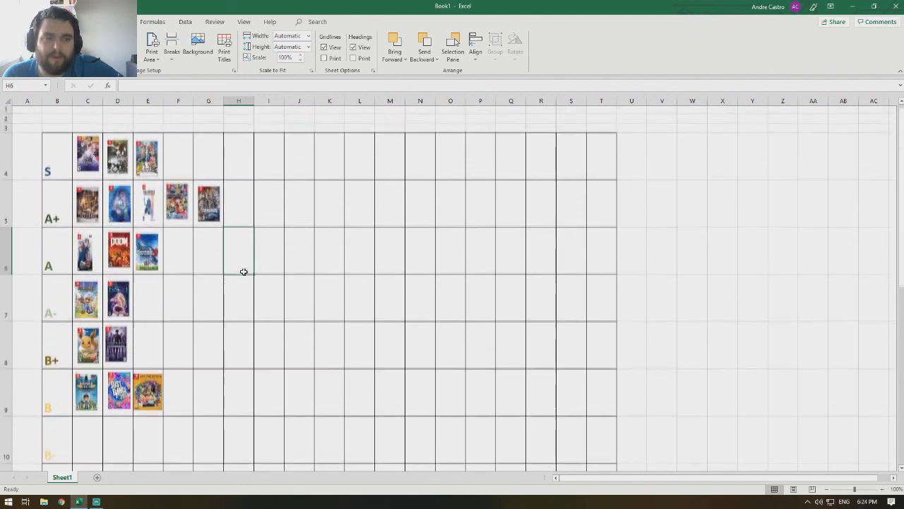
Review the completed tier list from the S row down to the F row.
{"action": "scroll", "coordinate": [243, 272], "scroll_direction": "down", "scroll_amount": 3}
{"action": "scroll", "coordinate": [243, 272], "scroll_direction": "up", "scroll_amount": 4}
{"action": "scroll", "coordinate": [243, 272], "scroll_direction": "down", "scroll_amount": 4}
{"action": "scroll", "coordinate": [243, 272], "scroll_direction": "up", "scroll_amount": 4}
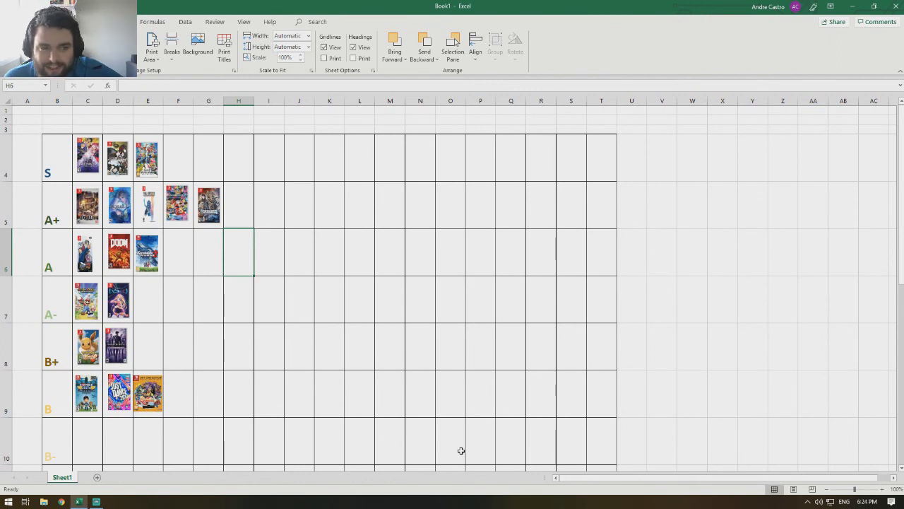
{"action": "scroll", "coordinate": [459, 401], "scroll_direction": "down", "scroll_amount": 2}
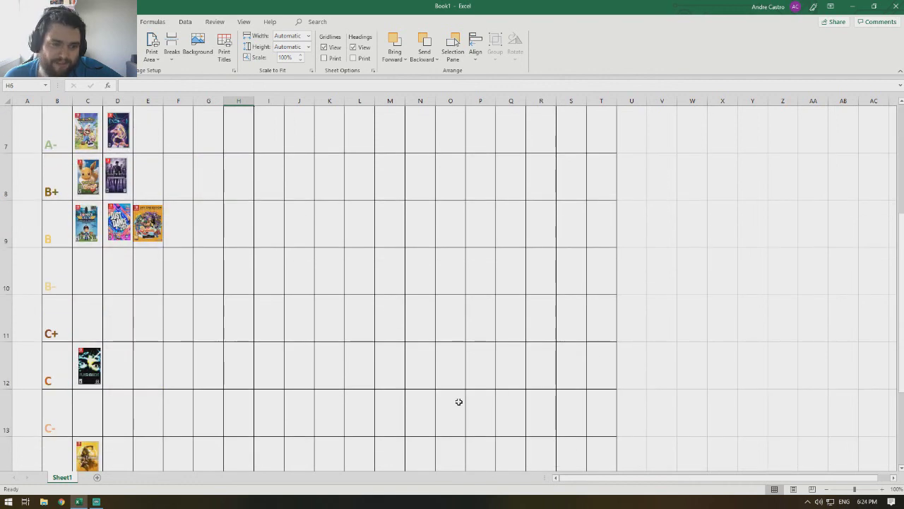
{"action": "scroll", "coordinate": [458, 401], "scroll_direction": "up", "scroll_amount": 2}
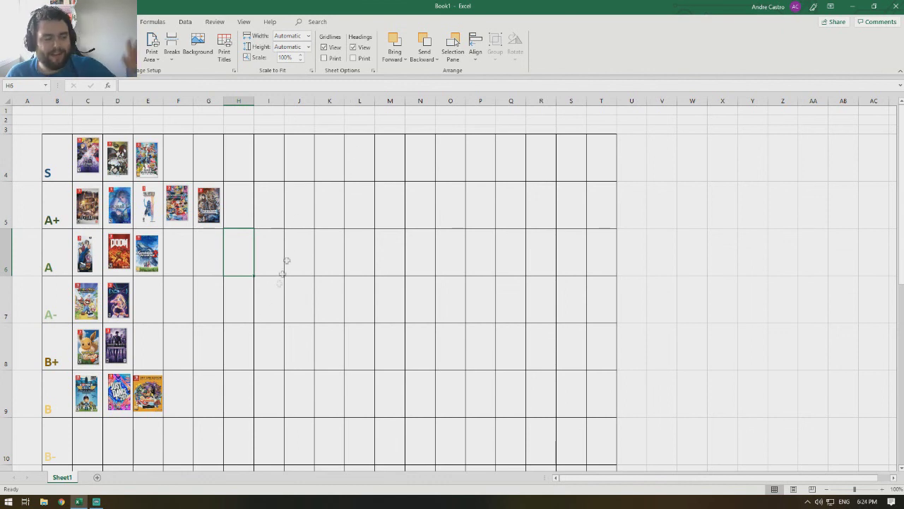
{"action": "scroll", "coordinate": [321, 154], "scroll_direction": "down", "scroll_amount": 5}
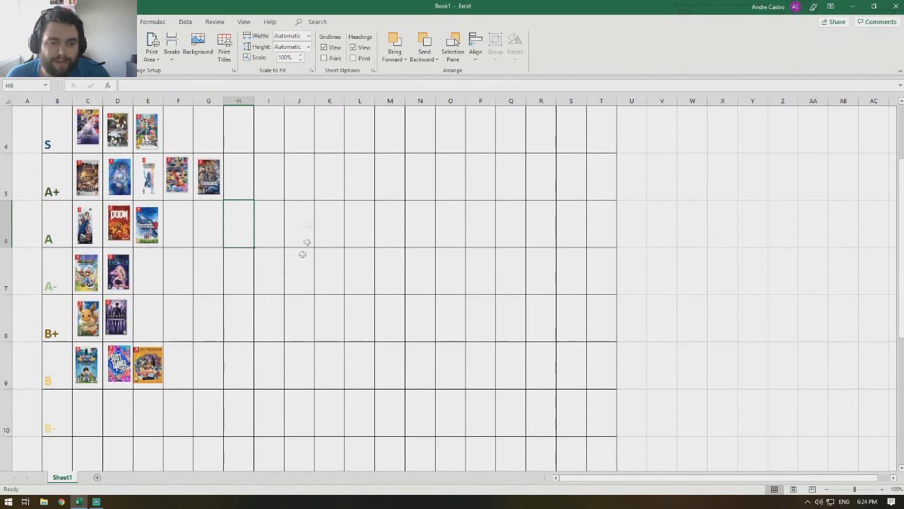
{"action": "scroll", "coordinate": [309, 158], "scroll_direction": "up", "scroll_amount": 5}
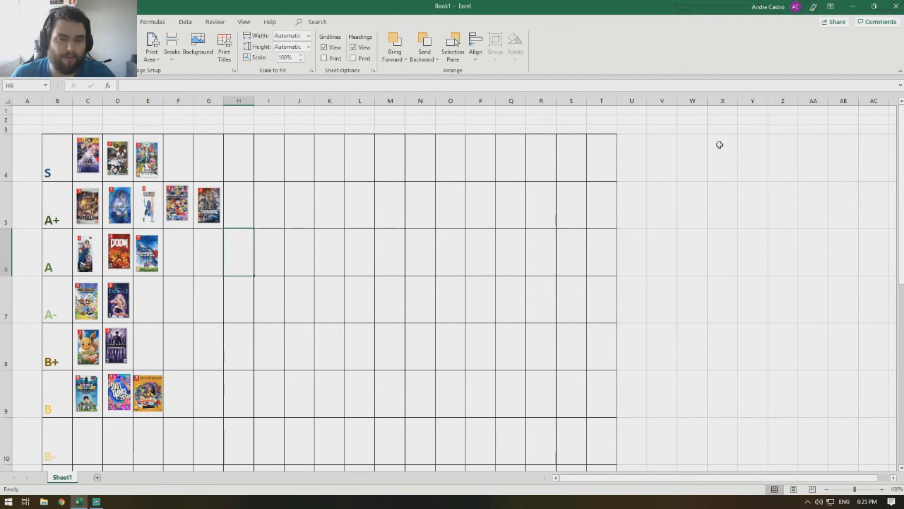
{"action": "scroll", "coordinate": [726, 247], "scroll_direction": "down", "scroll_amount": 1}
{"action": "scroll", "coordinate": [721, 246], "scroll_direction": "up", "scroll_amount": 1}
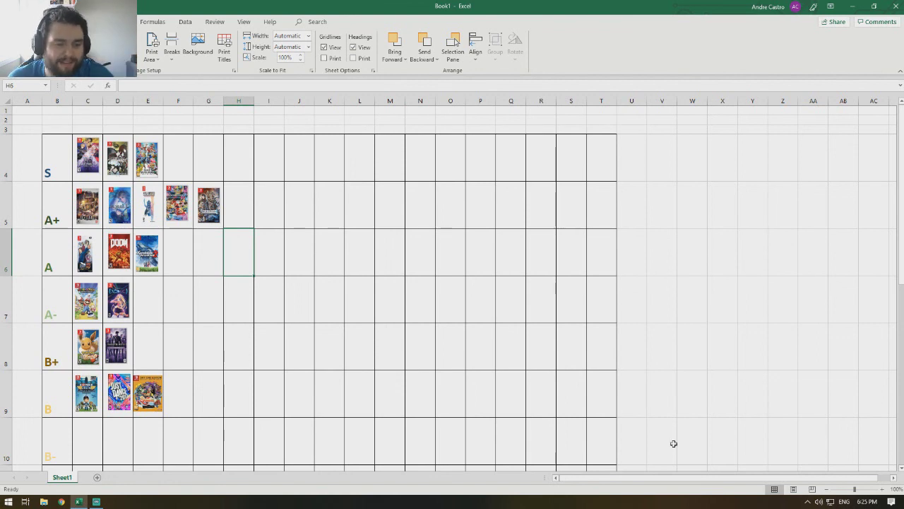
{"action": "scroll", "coordinate": [501, 384], "scroll_direction": "down", "scroll_amount": 3}
{"action": "scroll", "coordinate": [501, 384], "scroll_direction": "up", "scroll_amount": 3}
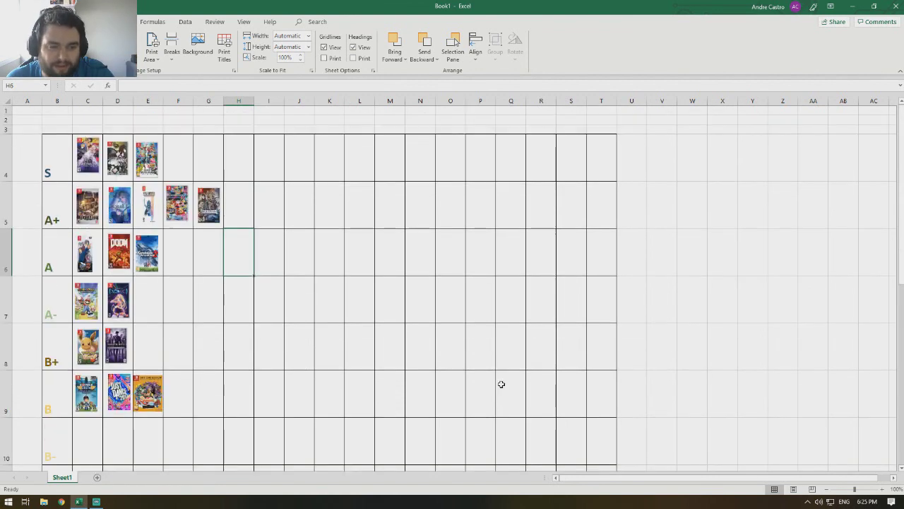